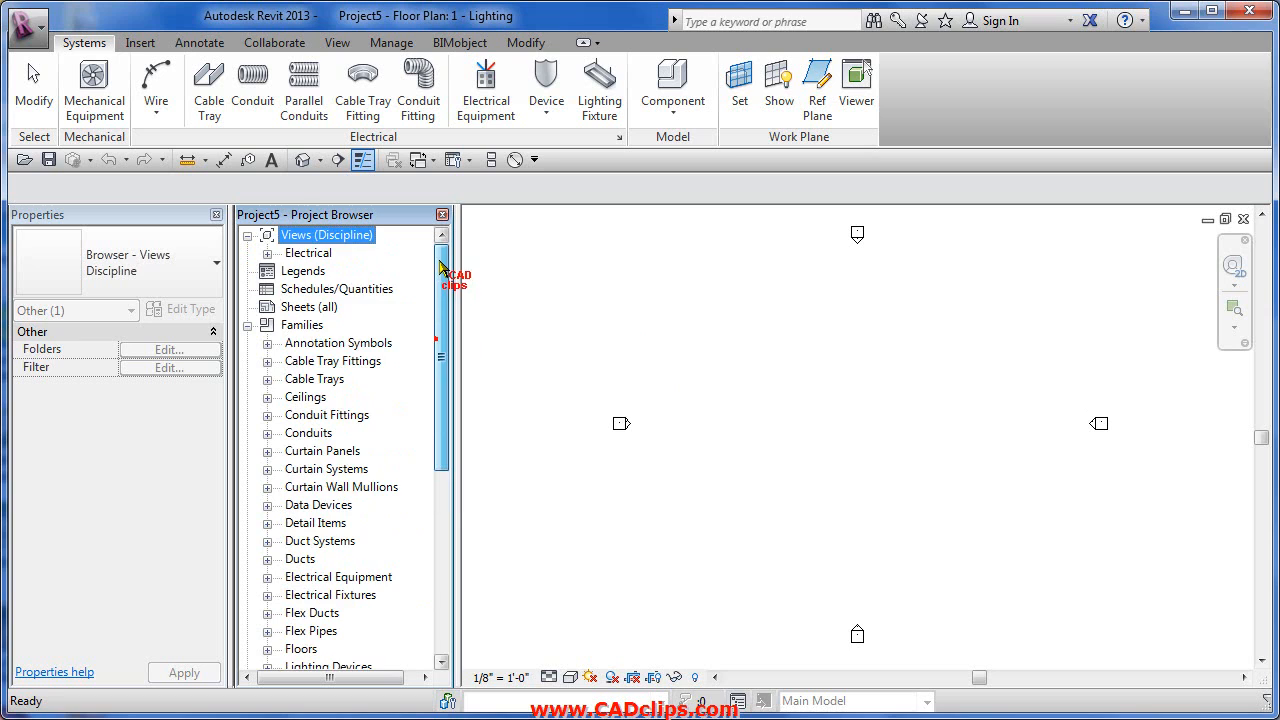
Step: Review the visibility settings of the cable tray and conduit categories in the 1 - Lighting floor plan
{"action": "left_click", "coordinate": [267, 253]}
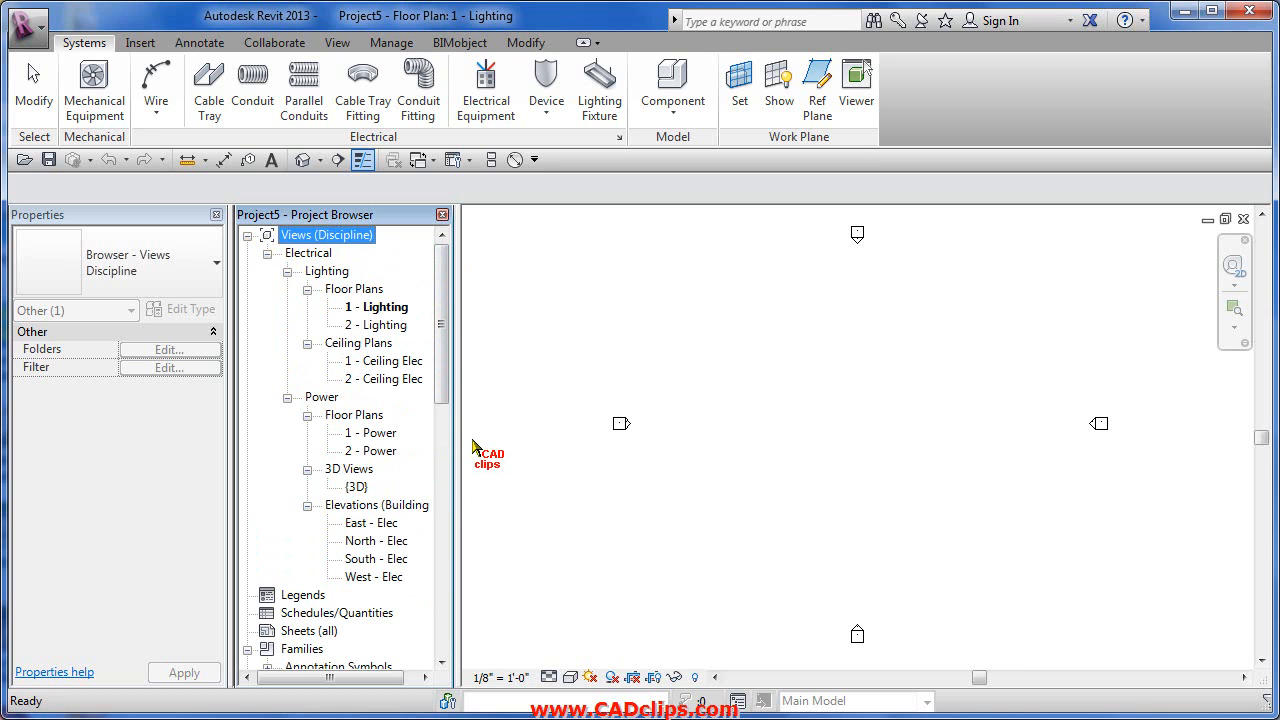
{"action": "double_click", "coordinate": [390, 434]}
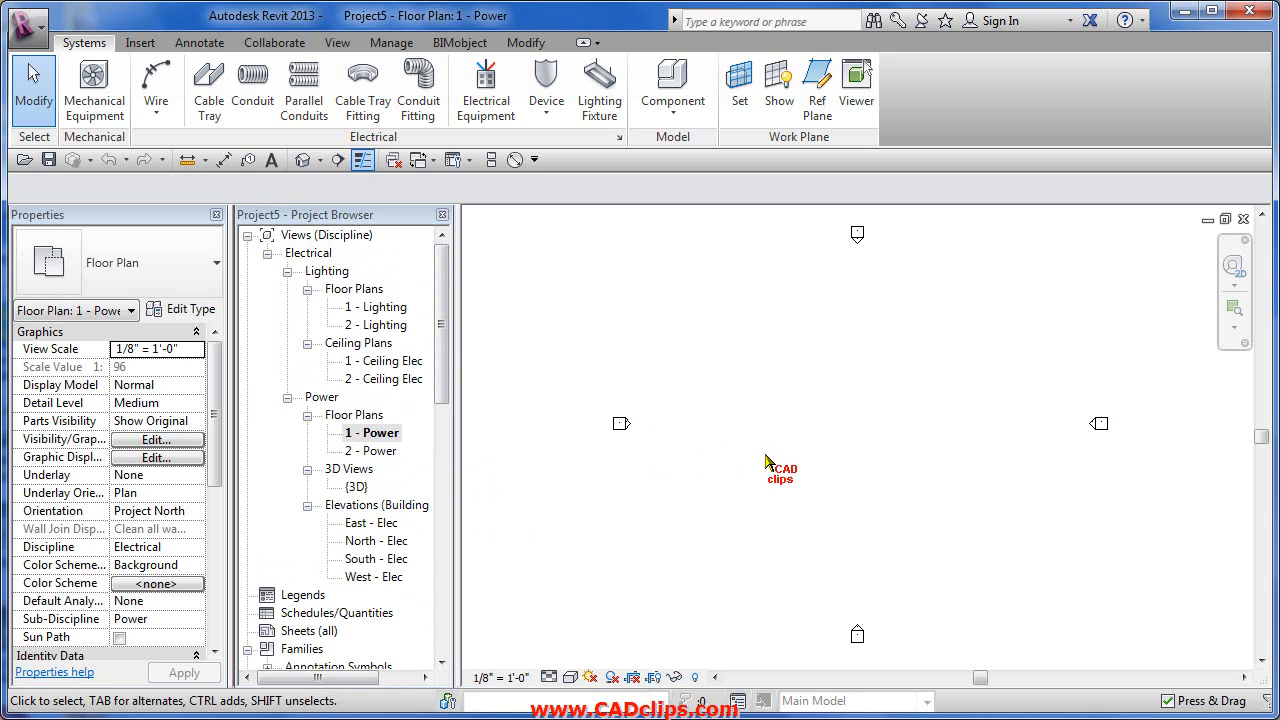
{"action": "double_click", "coordinate": [384, 308]}
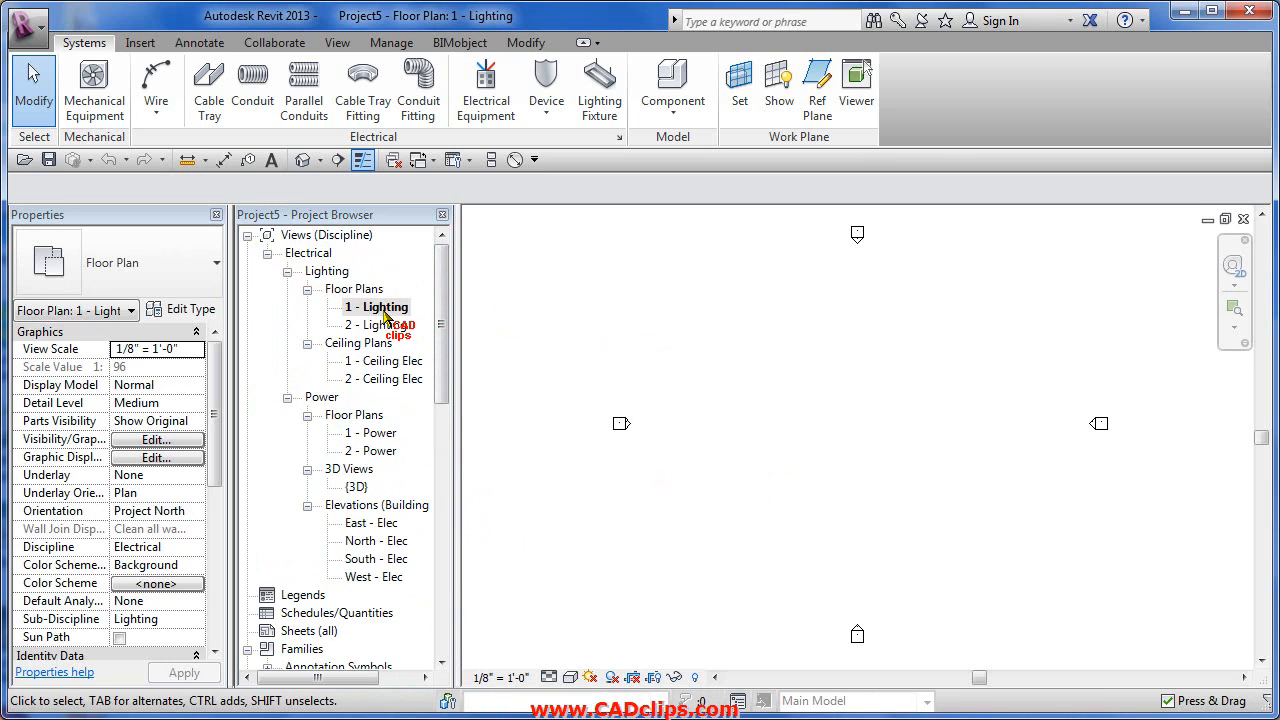
{"action": "key", "text": "v"}
{"action": "key", "text": "g"}
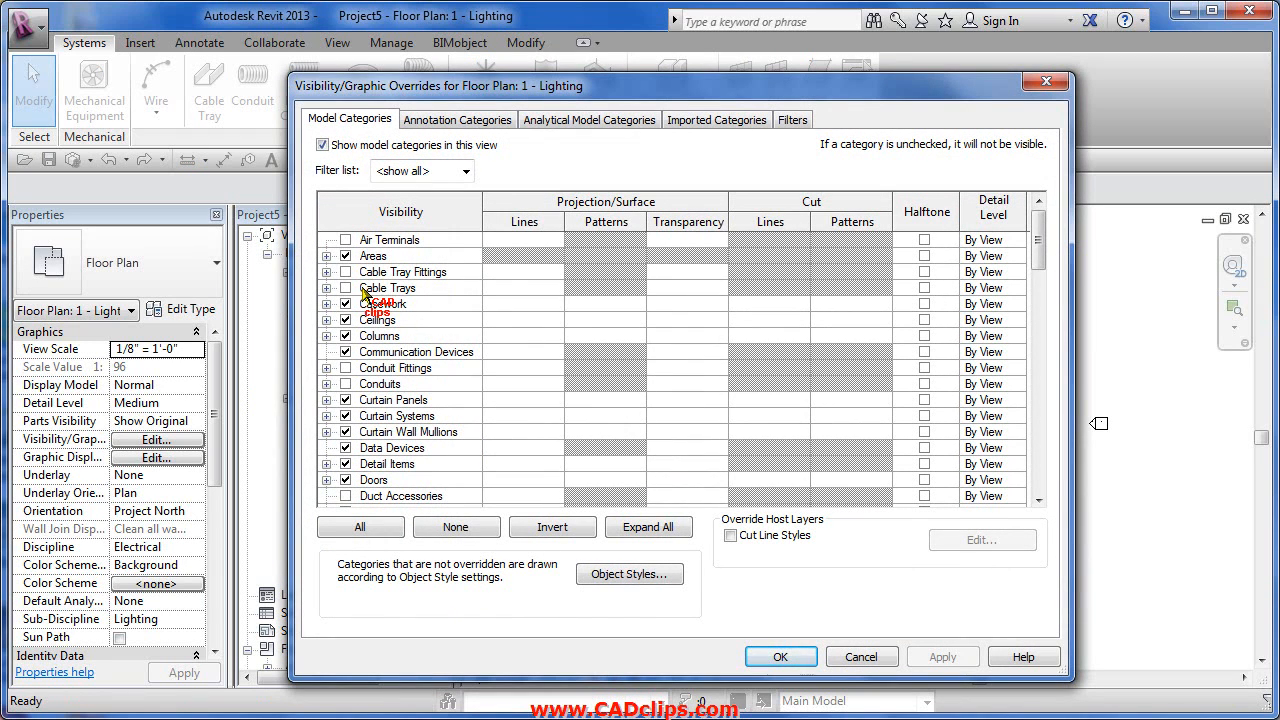
{"action": "left_click", "coordinate": [861, 657]}
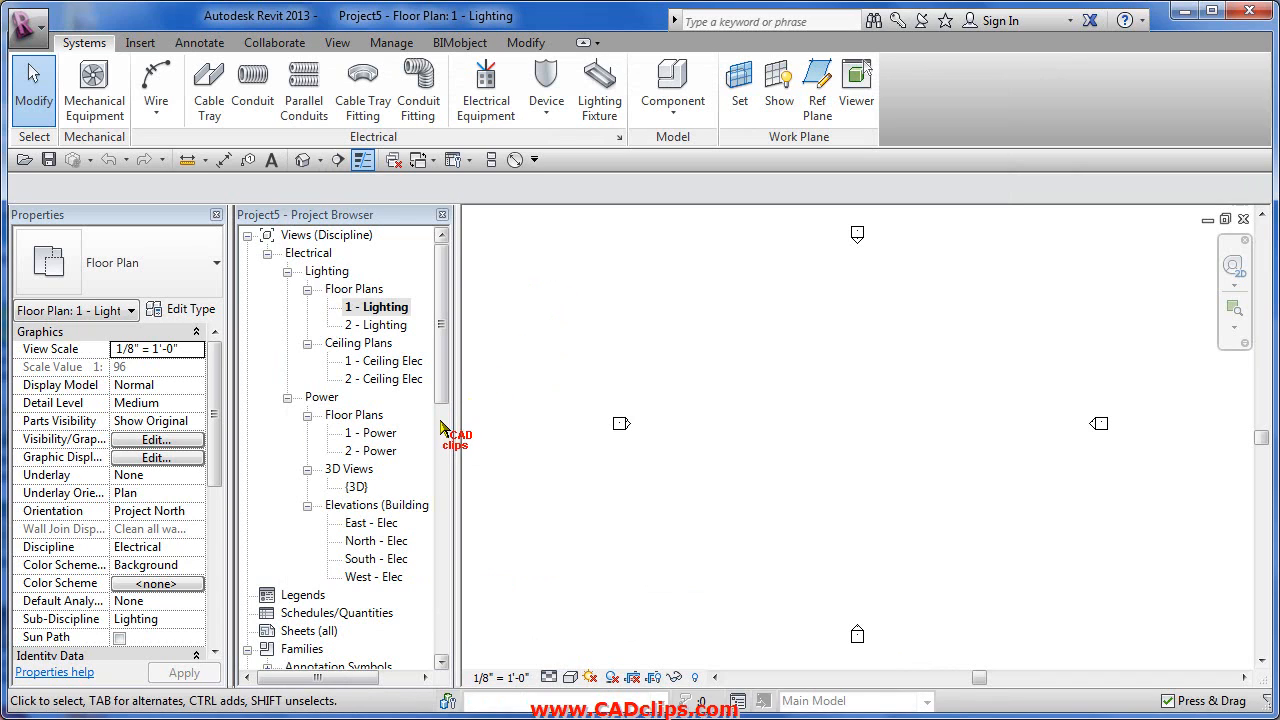
Step: Turn on the center lines of cable tray fittings and cable trays in the 1 - Power floor plan's visibility overrides
{"action": "double_click", "coordinate": [376, 434]}
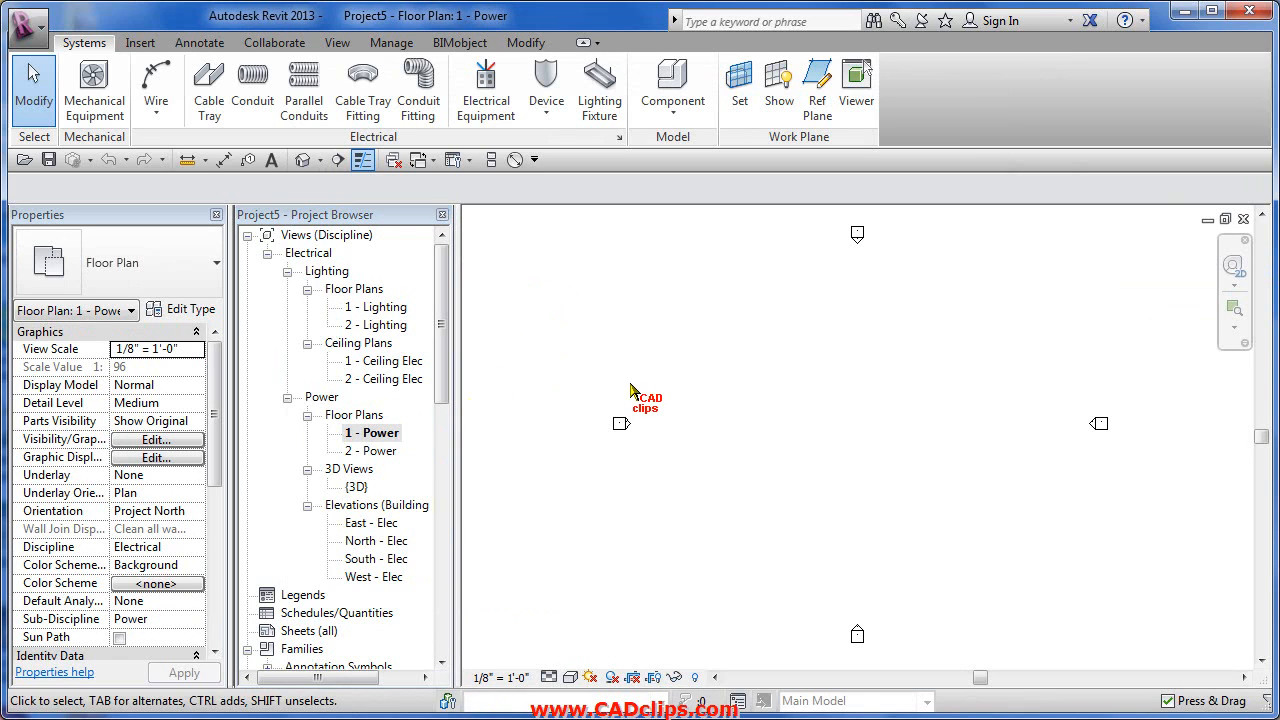
{"action": "key", "text": "v"}
{"action": "key", "text": "g"}
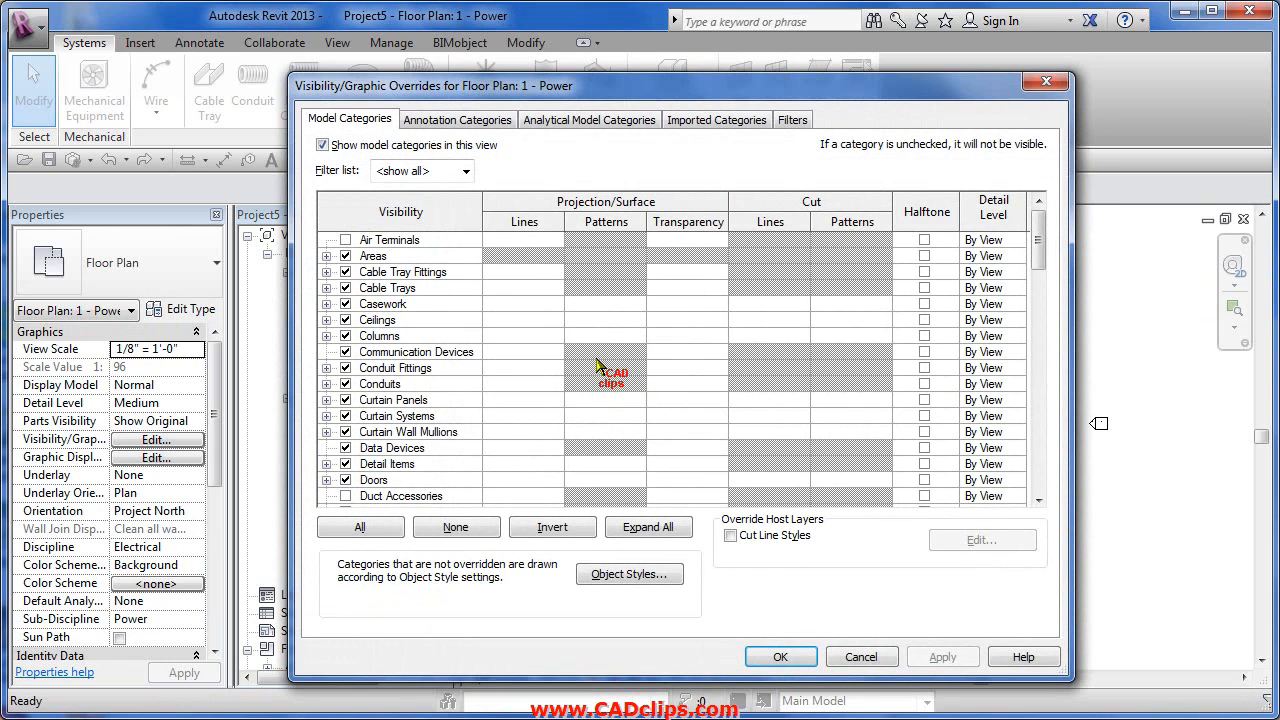
{"action": "left_click", "coordinate": [327, 273]}
{"action": "left_click", "coordinate": [327, 304]}
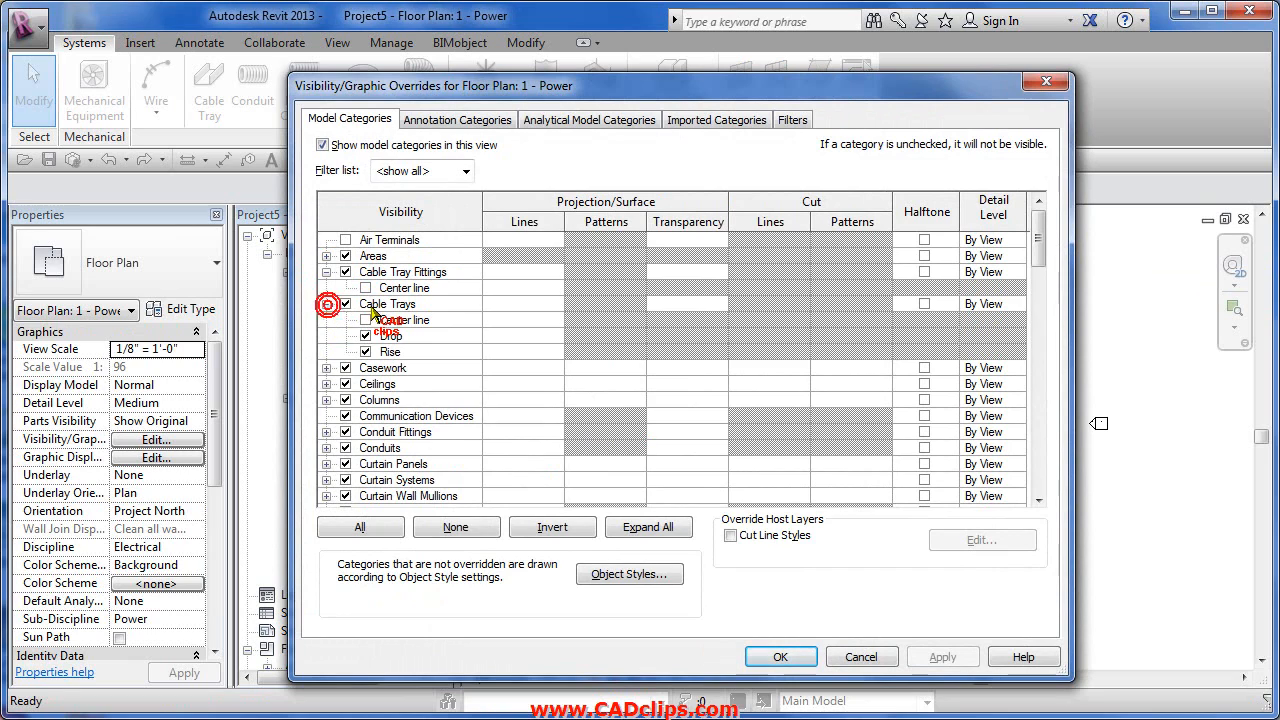
{"action": "left_click", "coordinate": [365, 288]}
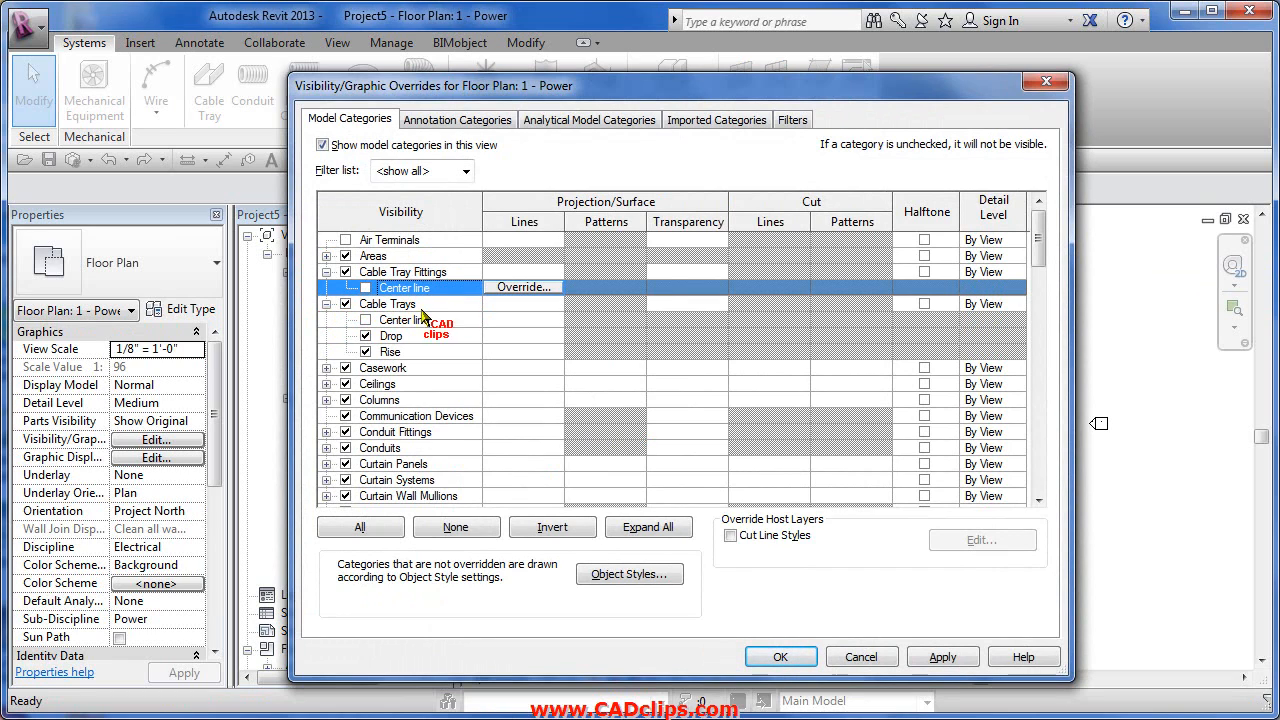
{"action": "left_click", "coordinate": [366, 322]}
{"action": "left_click", "coordinate": [452, 285]}
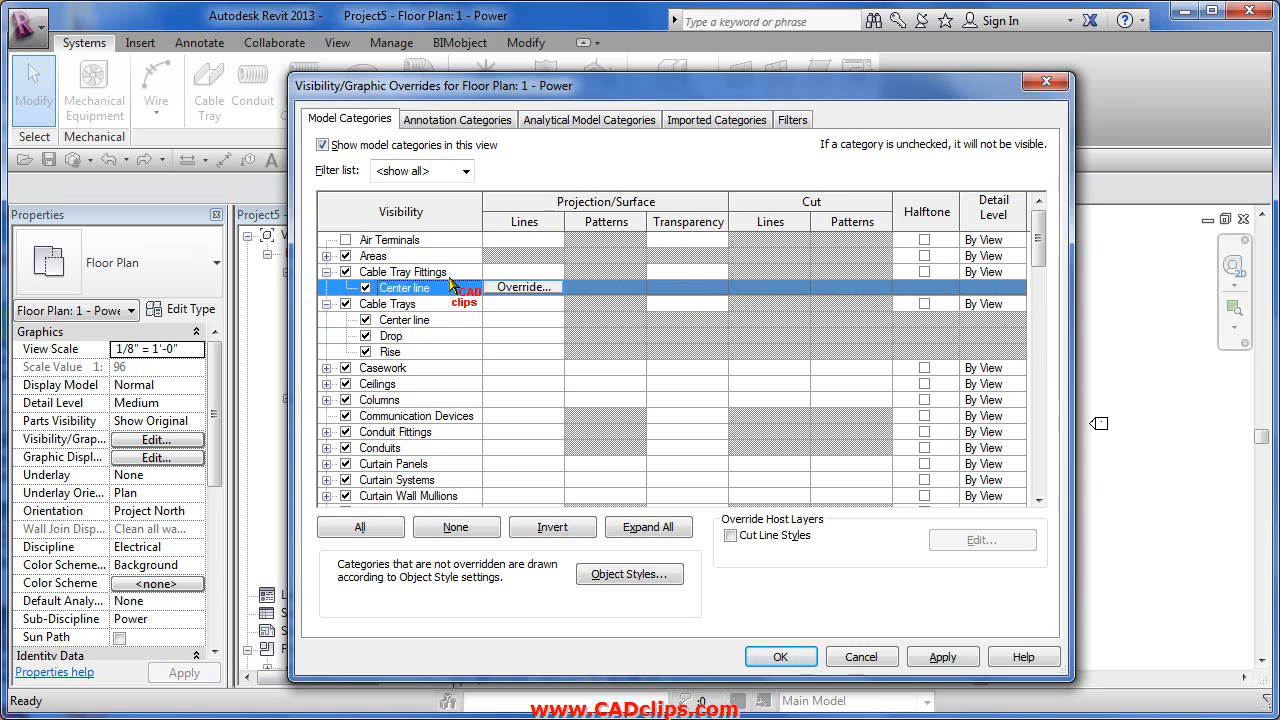
{"action": "left_click", "coordinate": [326, 272]}
{"action": "left_click", "coordinate": [326, 288]}
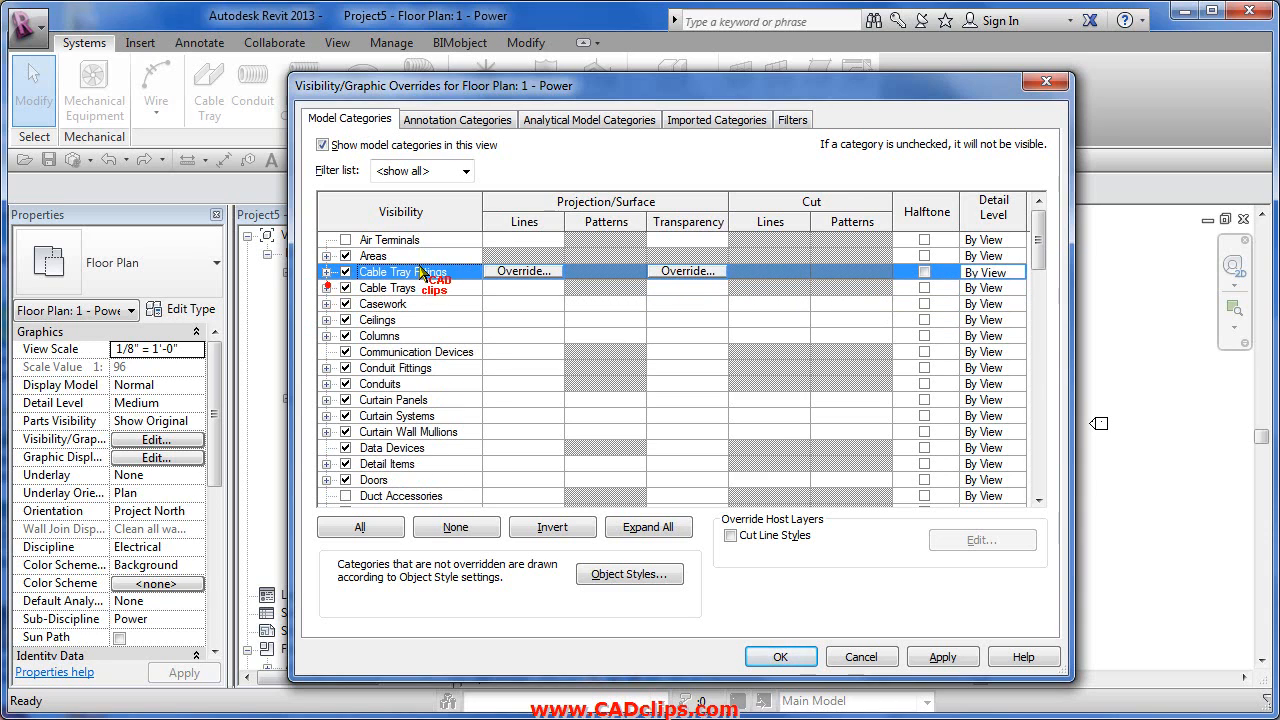
{"action": "left_click", "coordinate": [776, 657]}
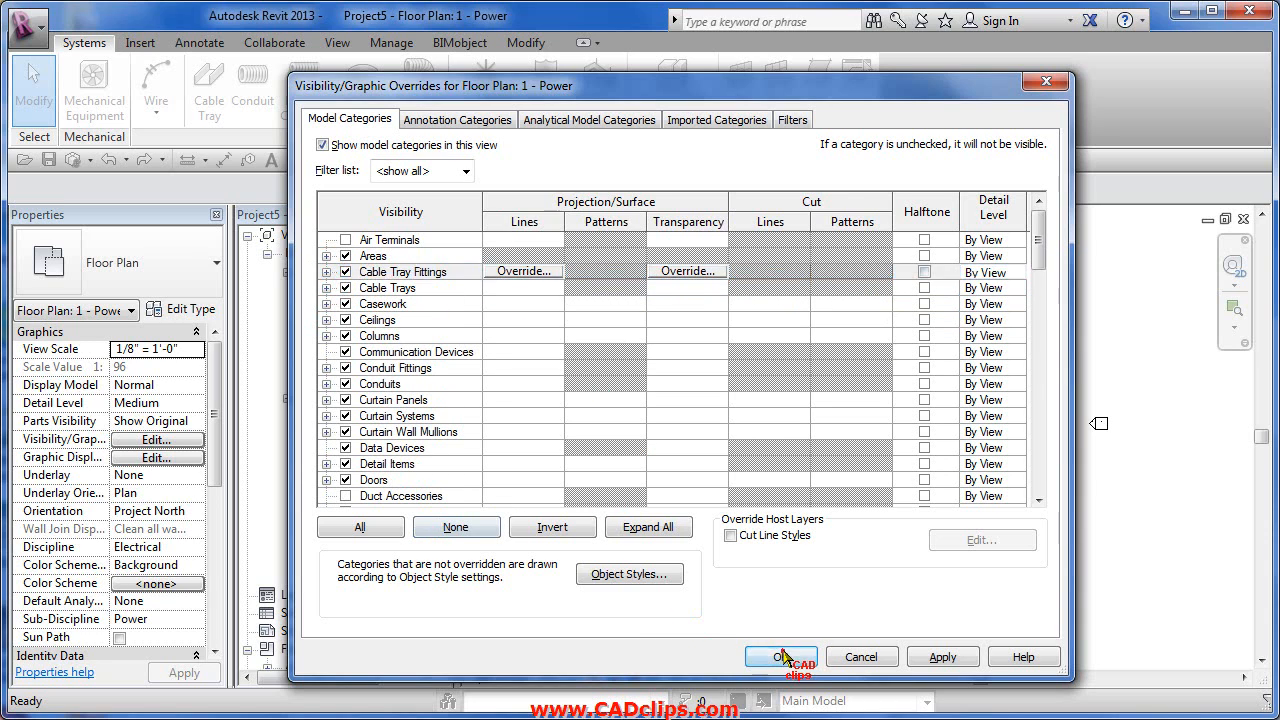
Step: Start placing a cable tray with fittings of type Ladder Cable Tray and set the view's detail level to Fine
{"action": "scroll", "coordinate": [446, 433], "scroll_direction": "down", "scroll_amount": 8}
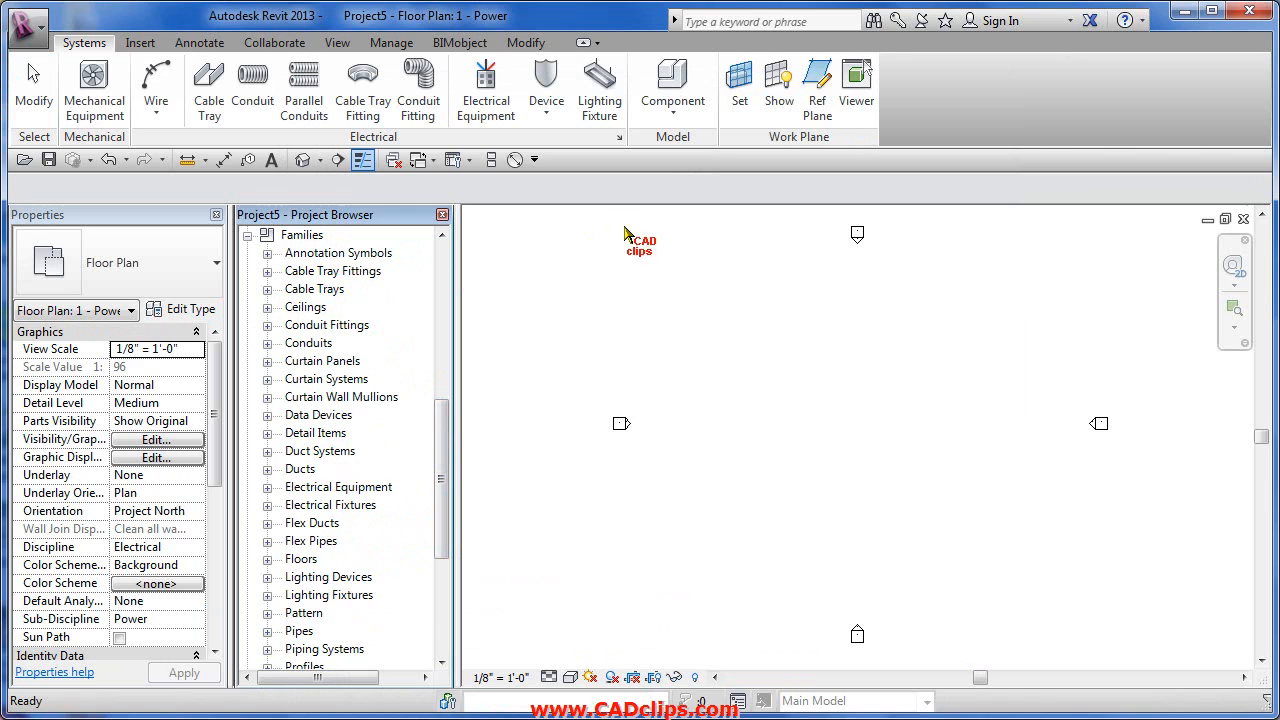
{"action": "left_click", "coordinate": [212, 80]}
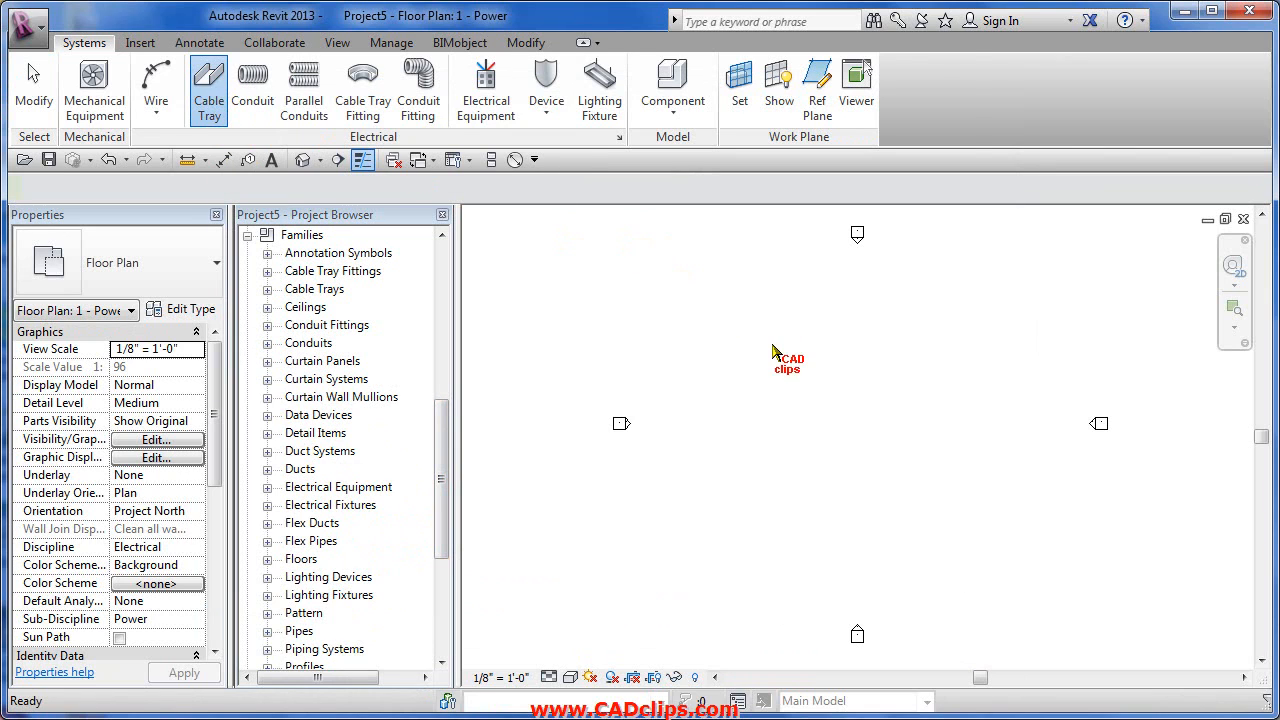
{"action": "left_click", "coordinate": [149, 270]}
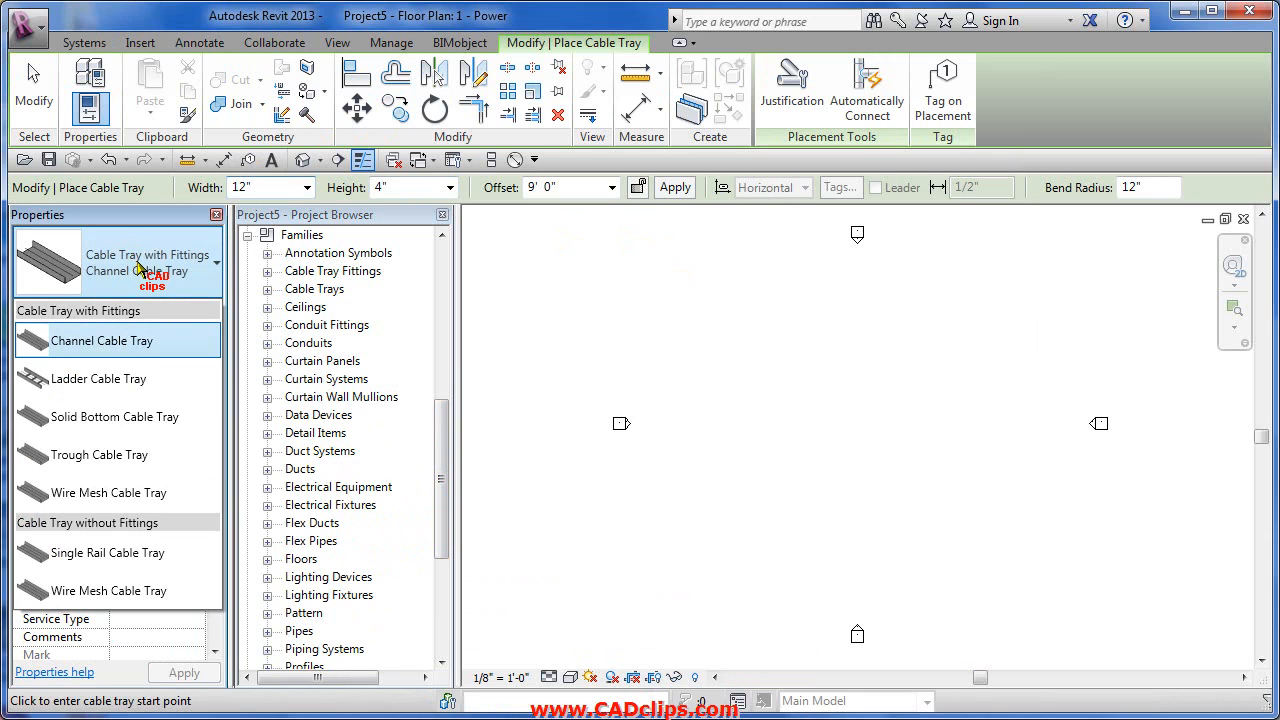
{"action": "left_click", "coordinate": [110, 390]}
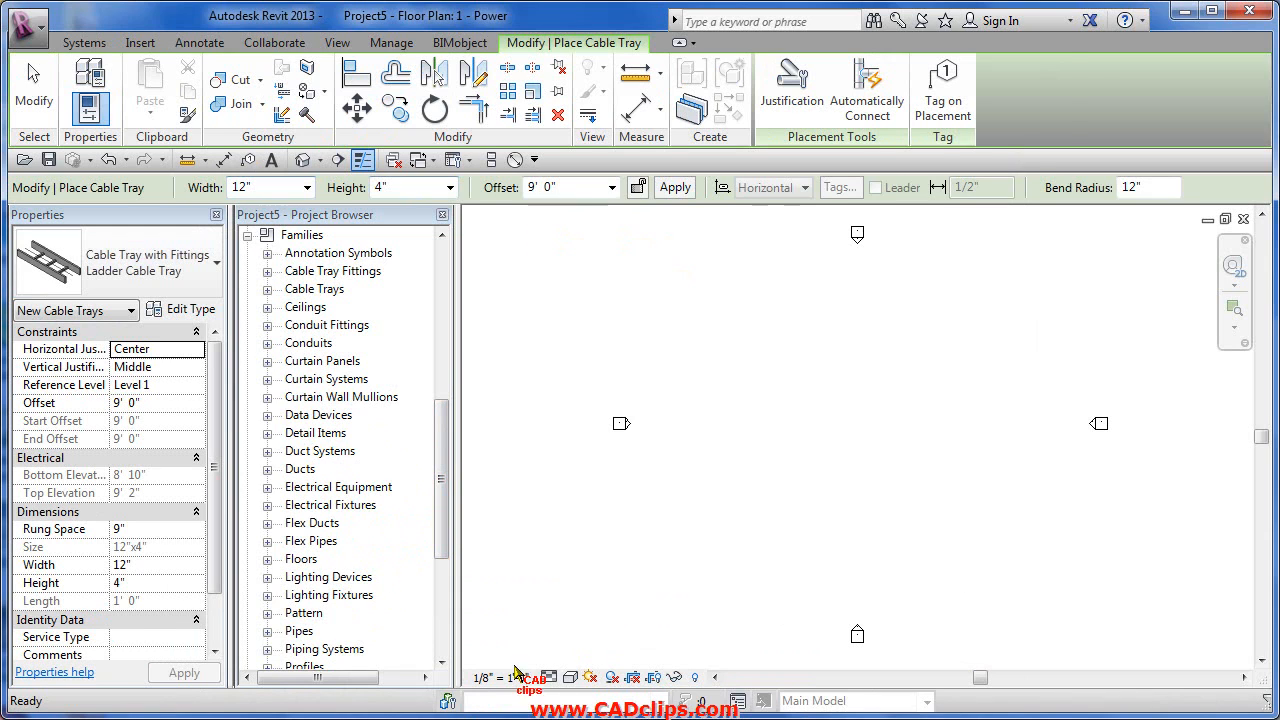
{"action": "left_click", "coordinate": [548, 678]}
{"action": "left_click", "coordinate": [568, 654]}
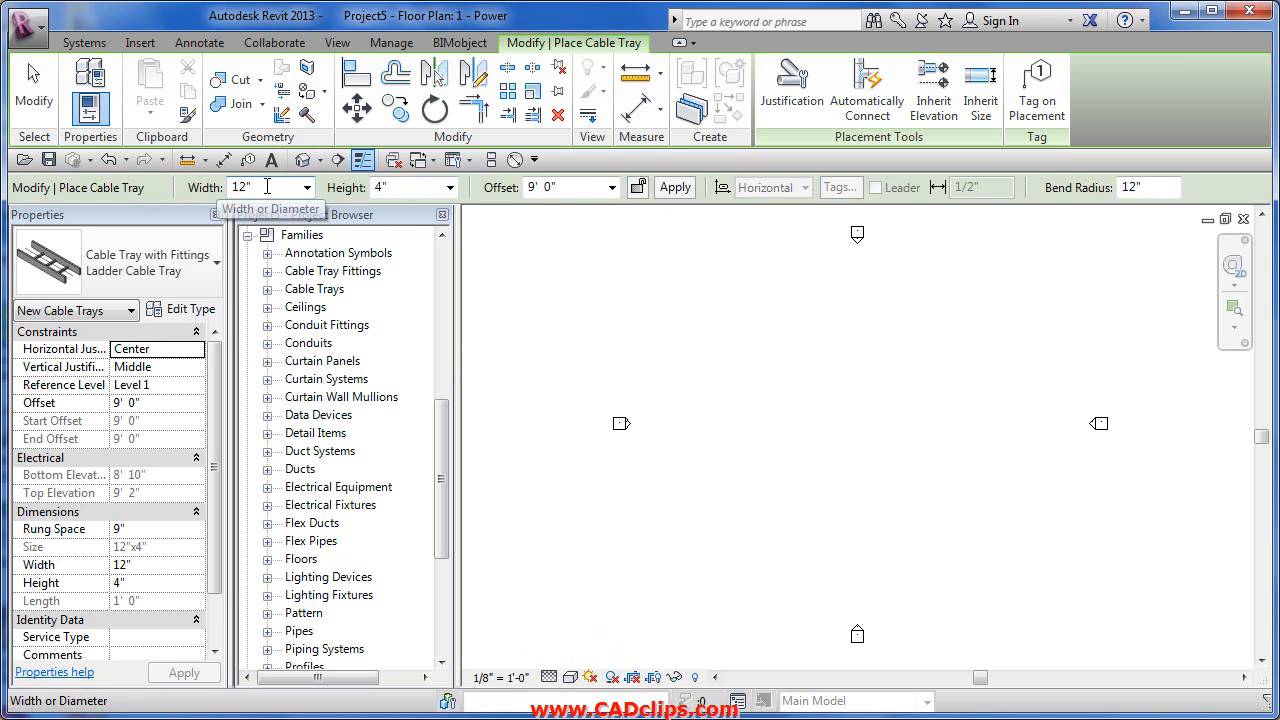
Step: Set the offset to 0' 0" and draw three connected tray segments, running right, down and right again, between the elevation markers
{"action": "left_click", "coordinate": [577, 187]}
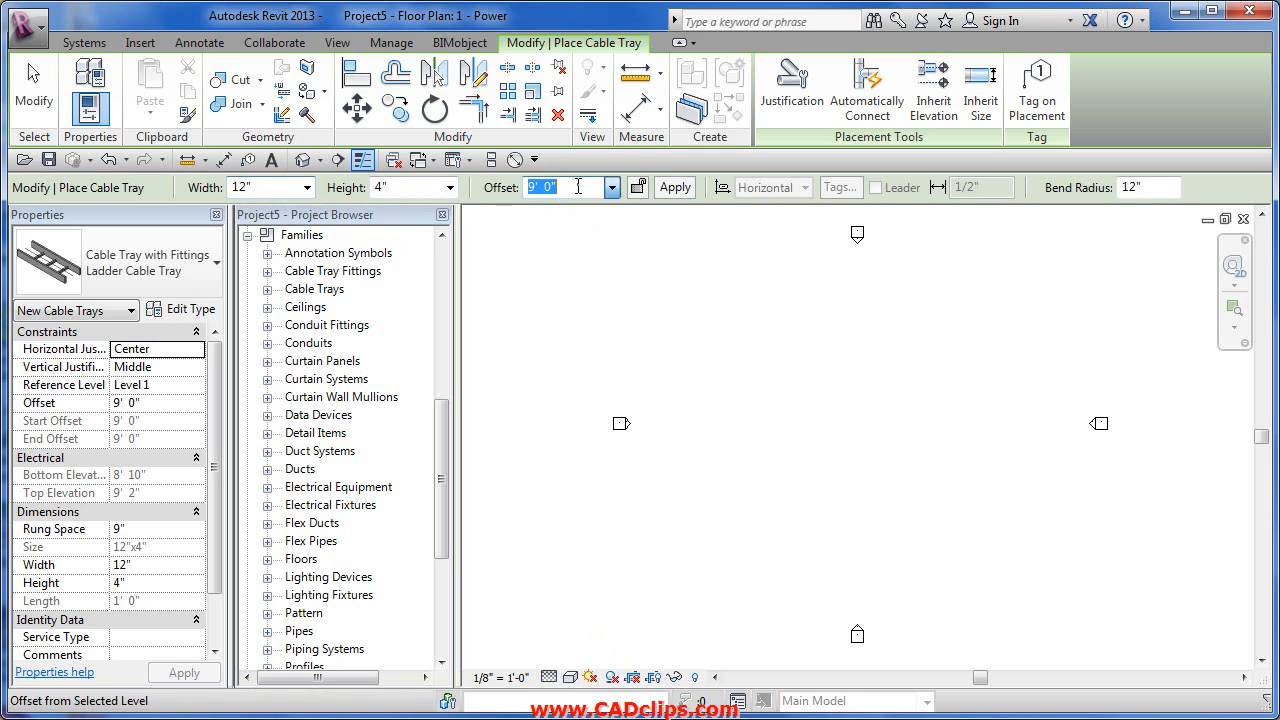
{"action": "type", "text": "0"}
{"action": "key", "text": "Return"}
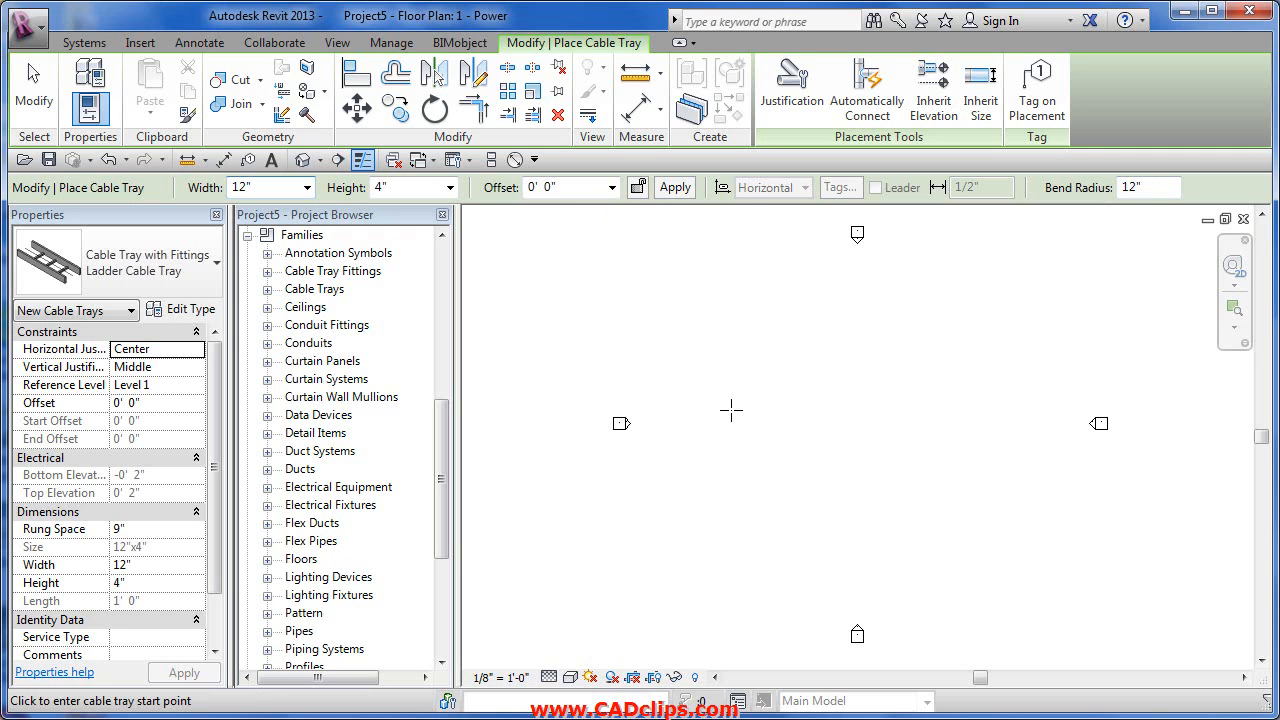
{"action": "left_click", "coordinate": [700, 377]}
{"action": "scroll", "coordinate": [760, 380], "scroll_direction": "up", "scroll_amount": 3}
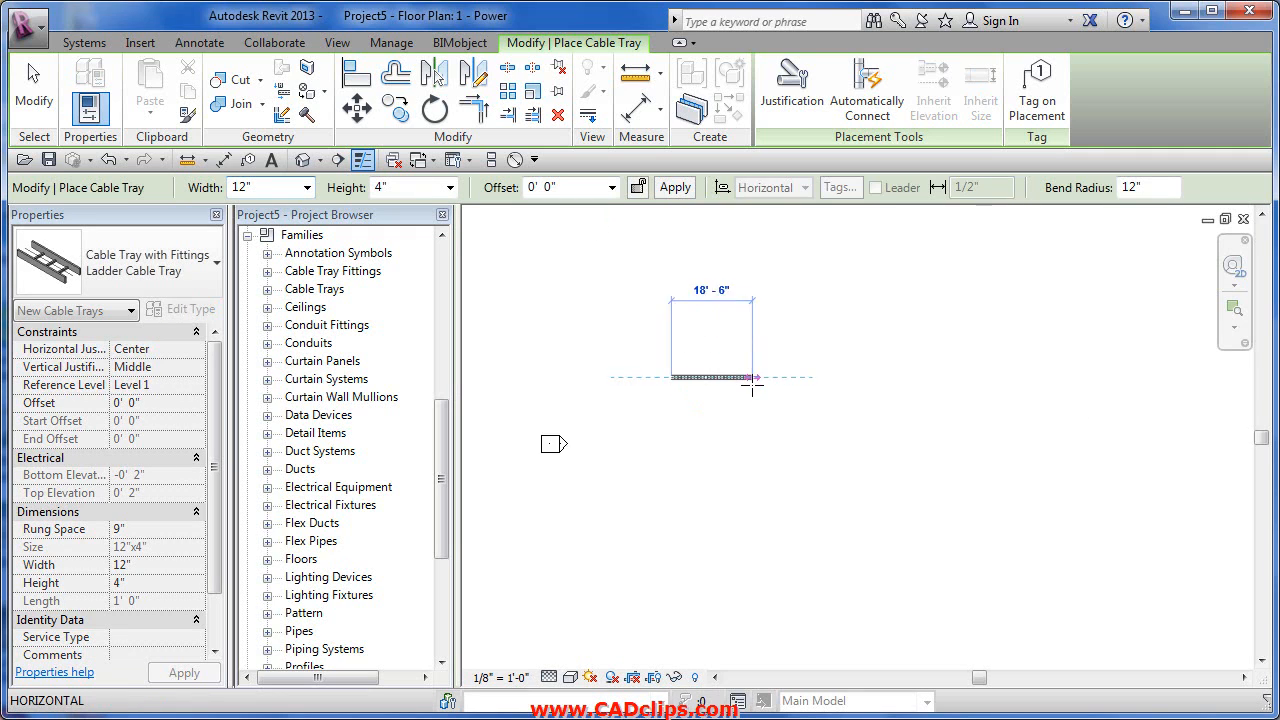
{"action": "scroll", "coordinate": [742, 371], "scroll_direction": "up", "scroll_amount": 4}
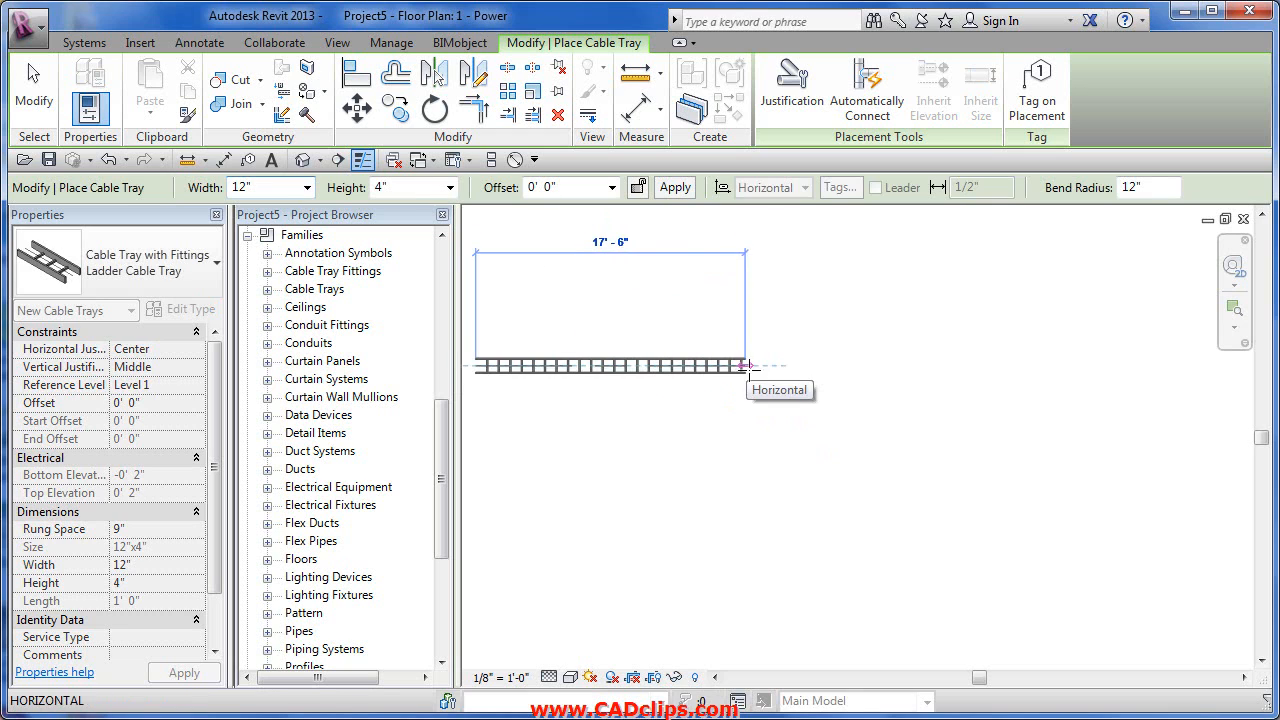
{"action": "middle_click_drag", "start_coordinate": [760, 380], "coordinate": [867, 381]}
{"action": "left_click", "coordinate": [882, 366]}
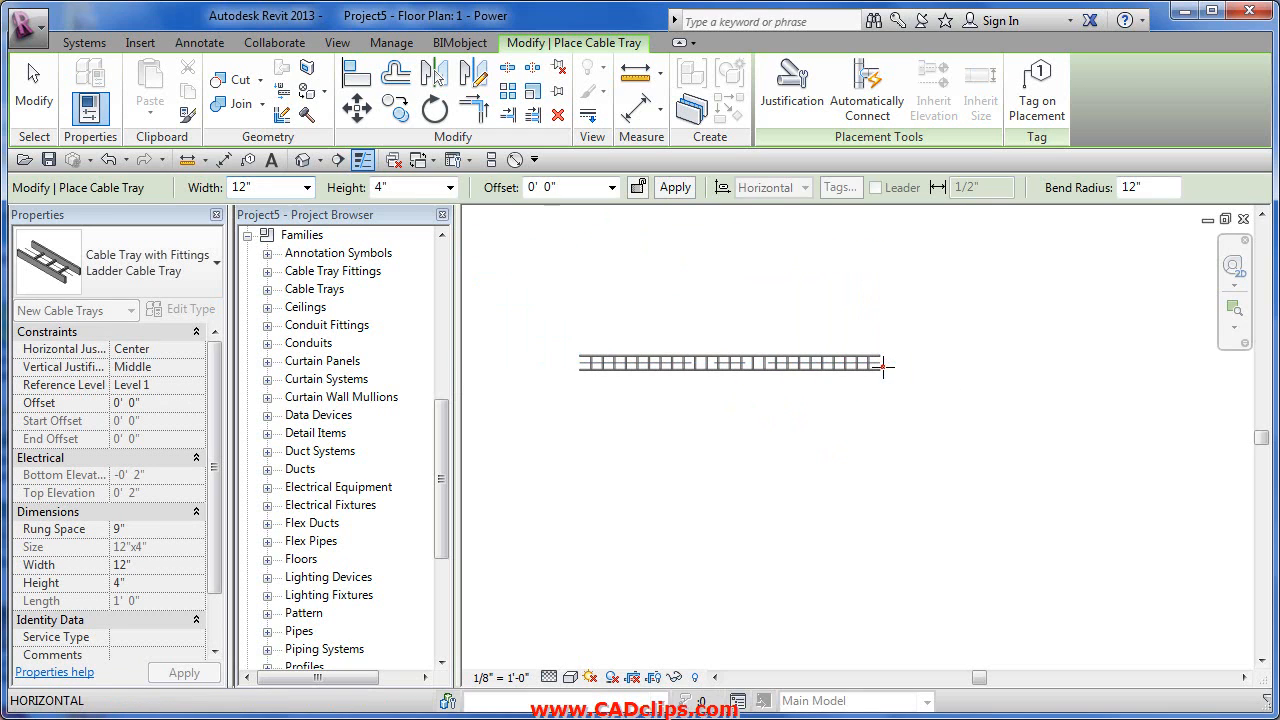
{"action": "left_click", "coordinate": [879, 478]}
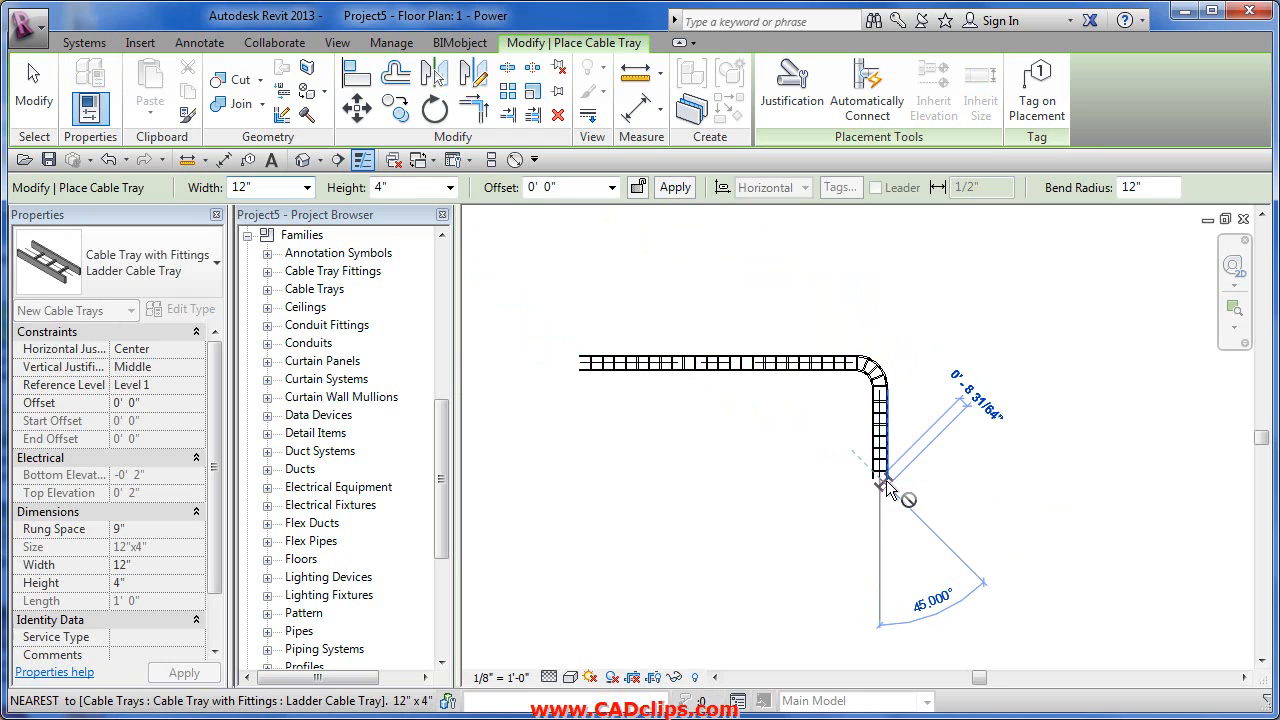
{"action": "left_click", "coordinate": [970, 479]}
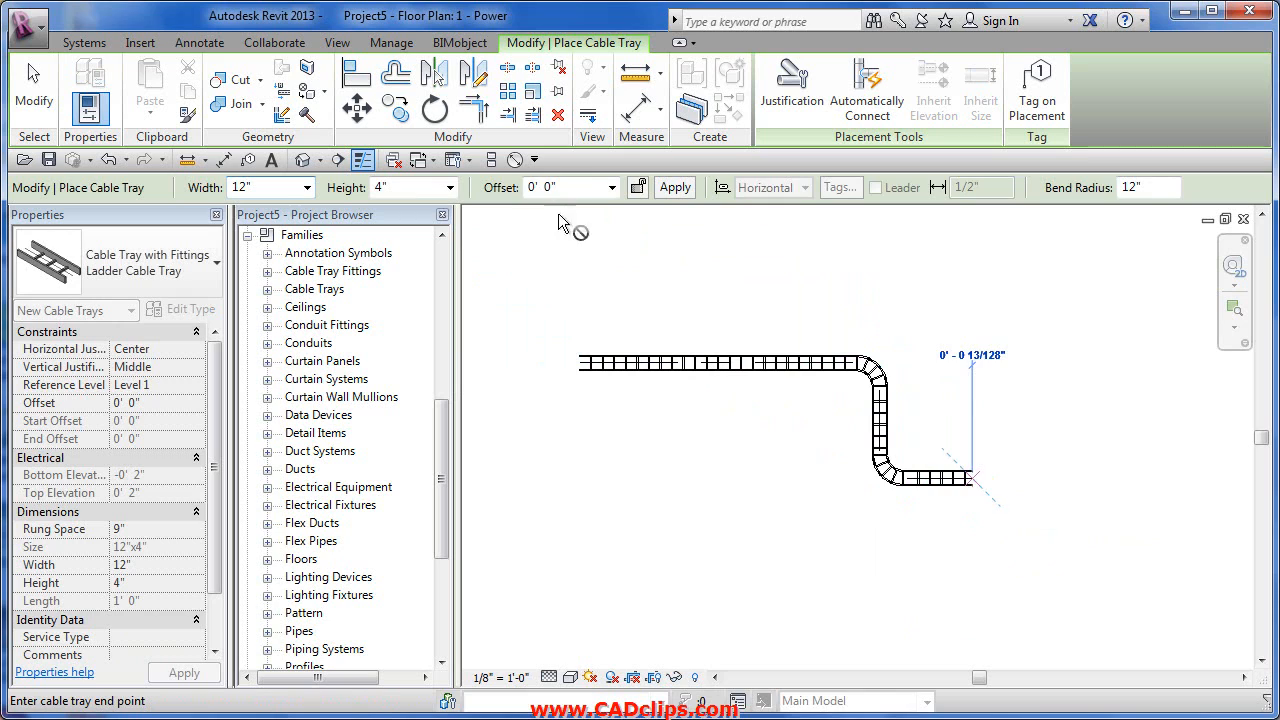
Step: Set the offset to 5' 0" and continue the tray about 6' 6" to the right, down, and back to the left
{"action": "left_click", "coordinate": [575, 184]}
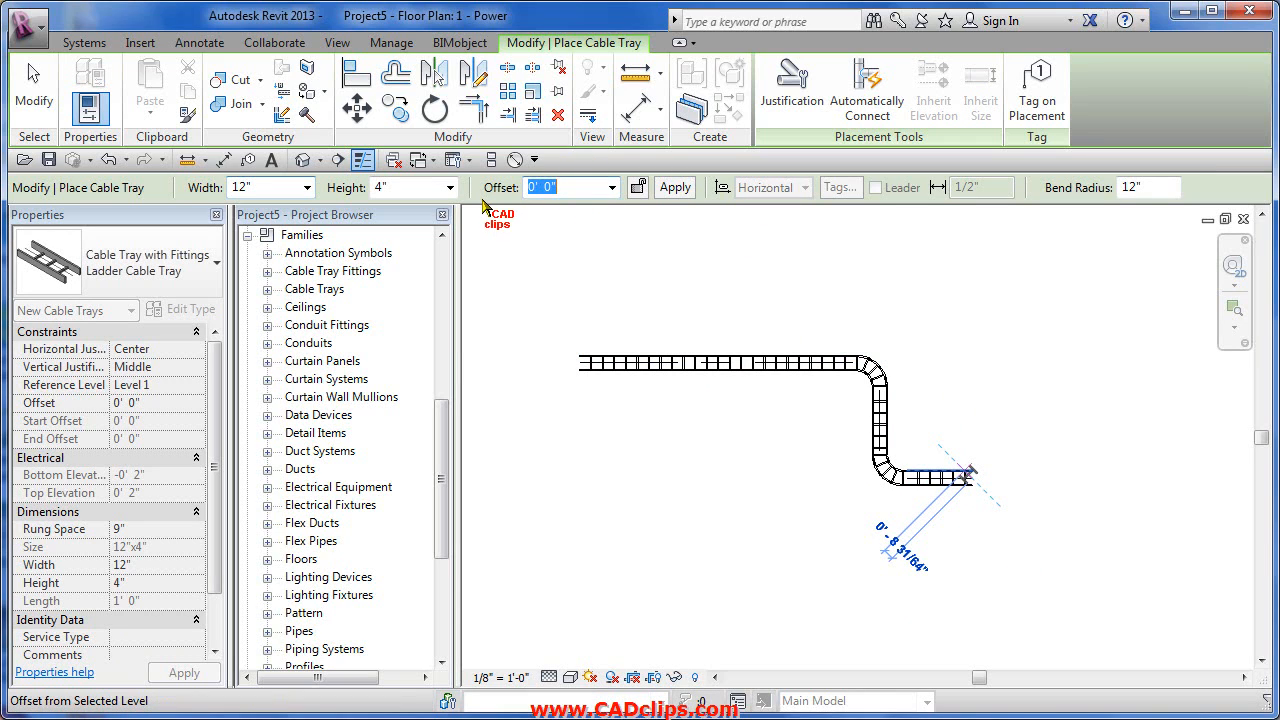
{"action": "key", "text": "Return"}
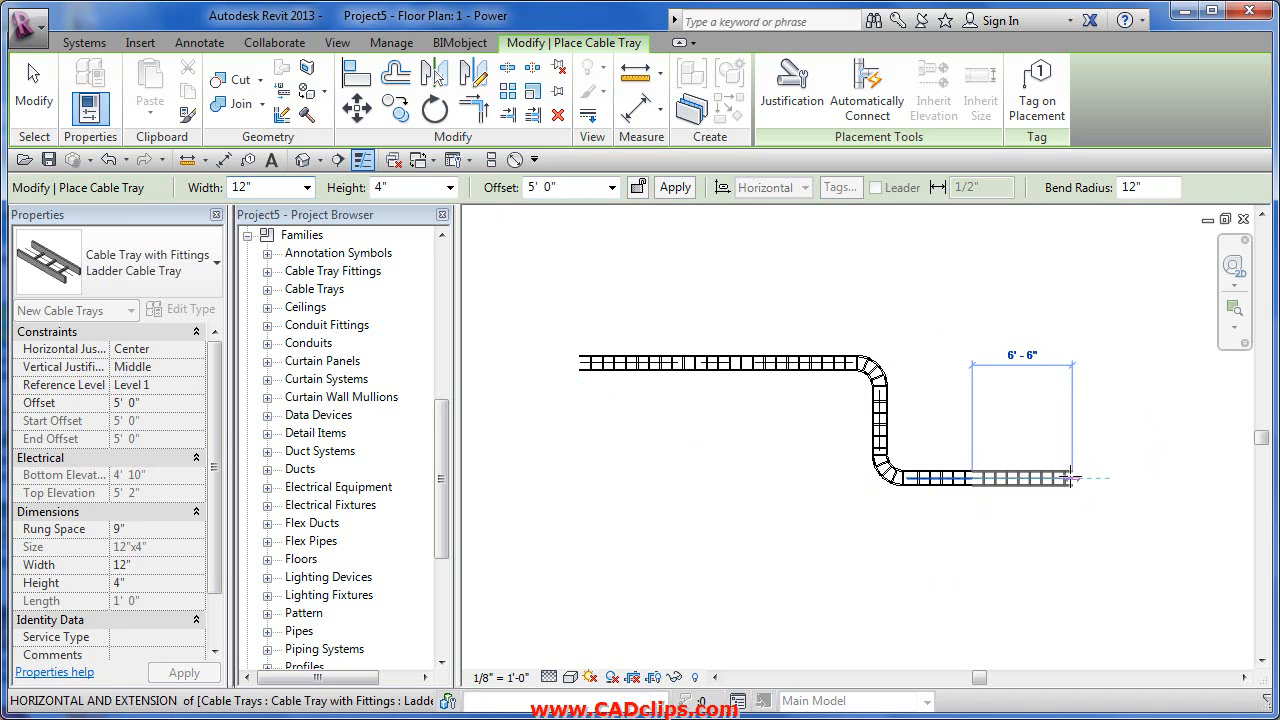
{"action": "left_click", "coordinate": [1073, 477]}
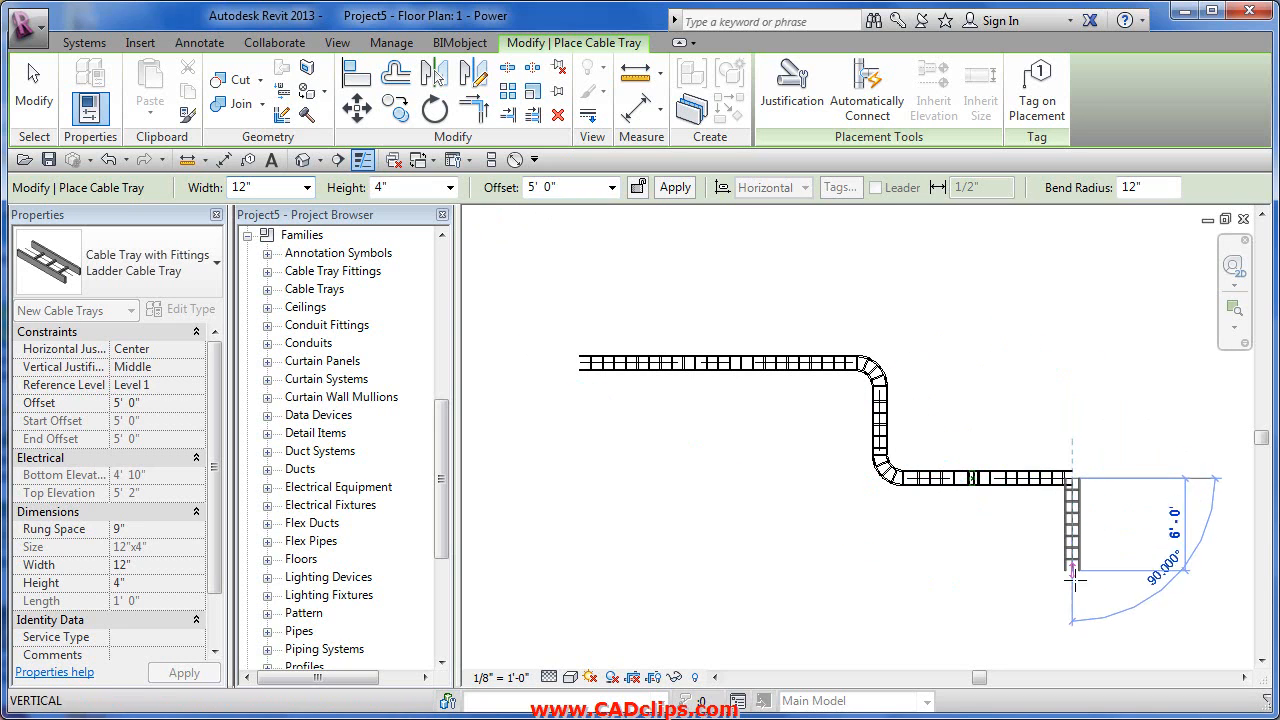
{"action": "left_click", "coordinate": [1073, 594]}
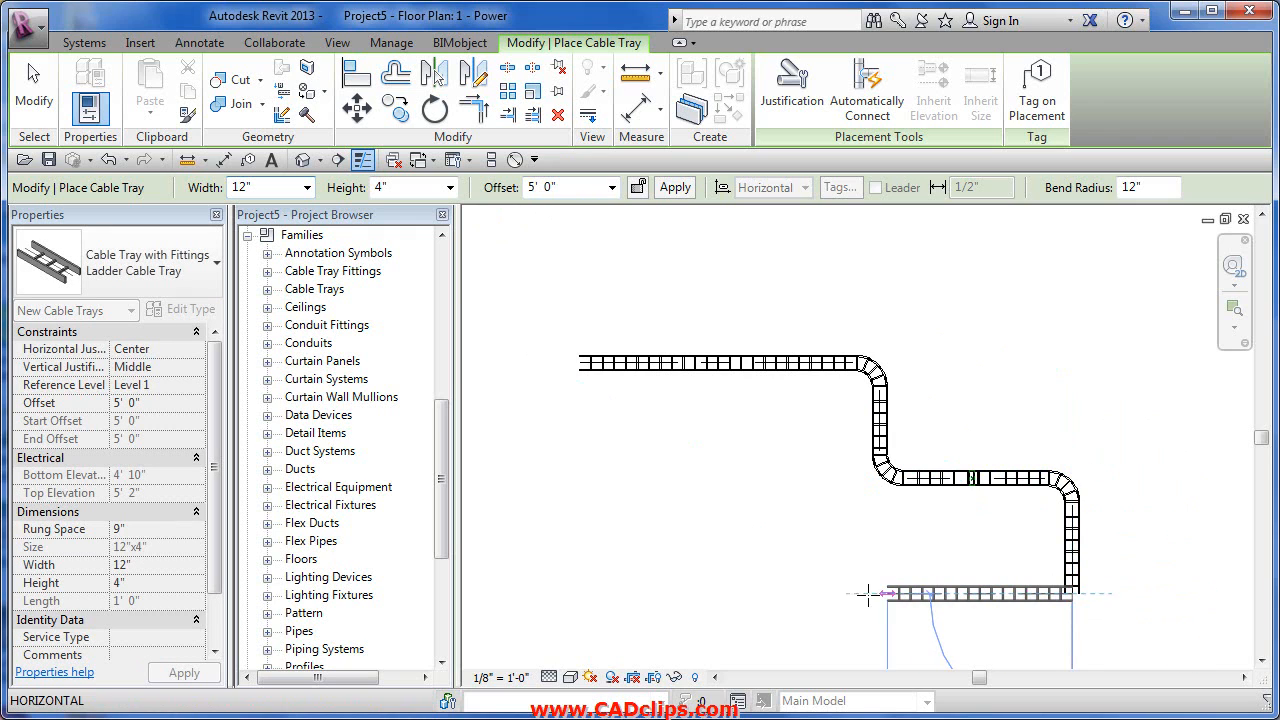
{"action": "left_click", "coordinate": [835, 594]}
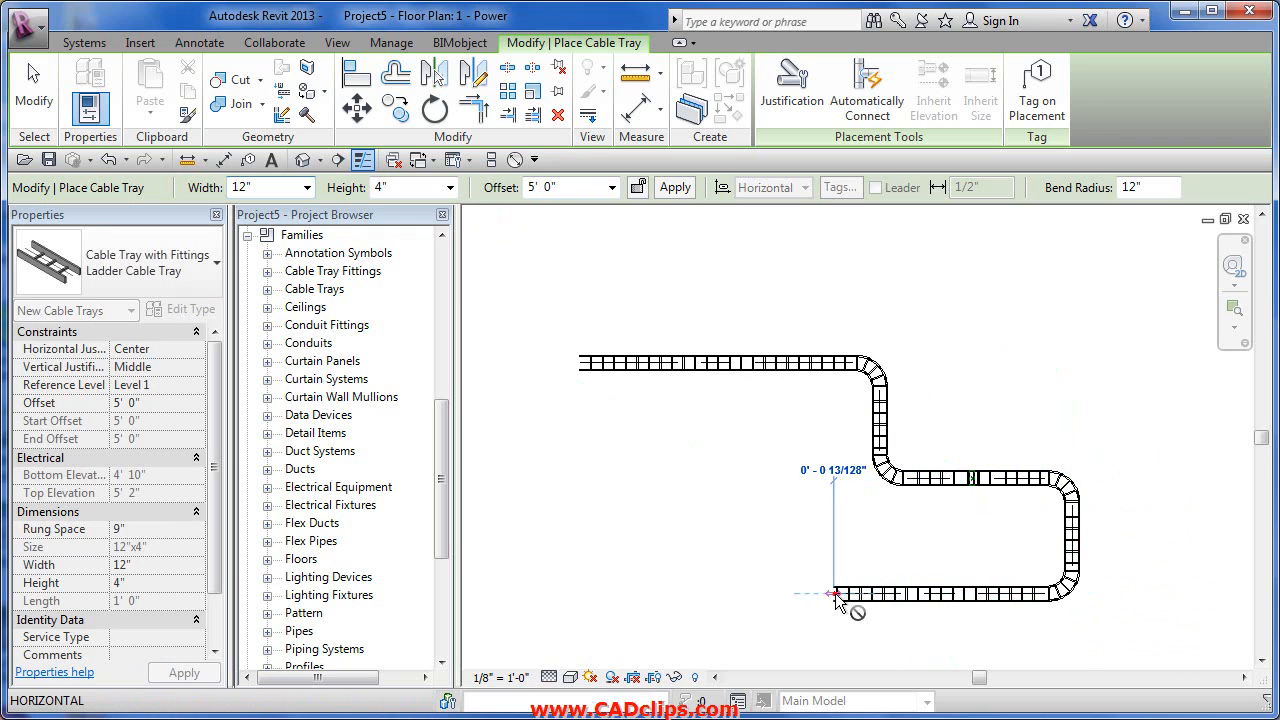
Step: Set the offset to 10' 0" and continue the tray to the left, up, and left again, ending below the first segment
{"action": "left_click", "coordinate": [545, 187]}
{"action": "type", "text": "10"}
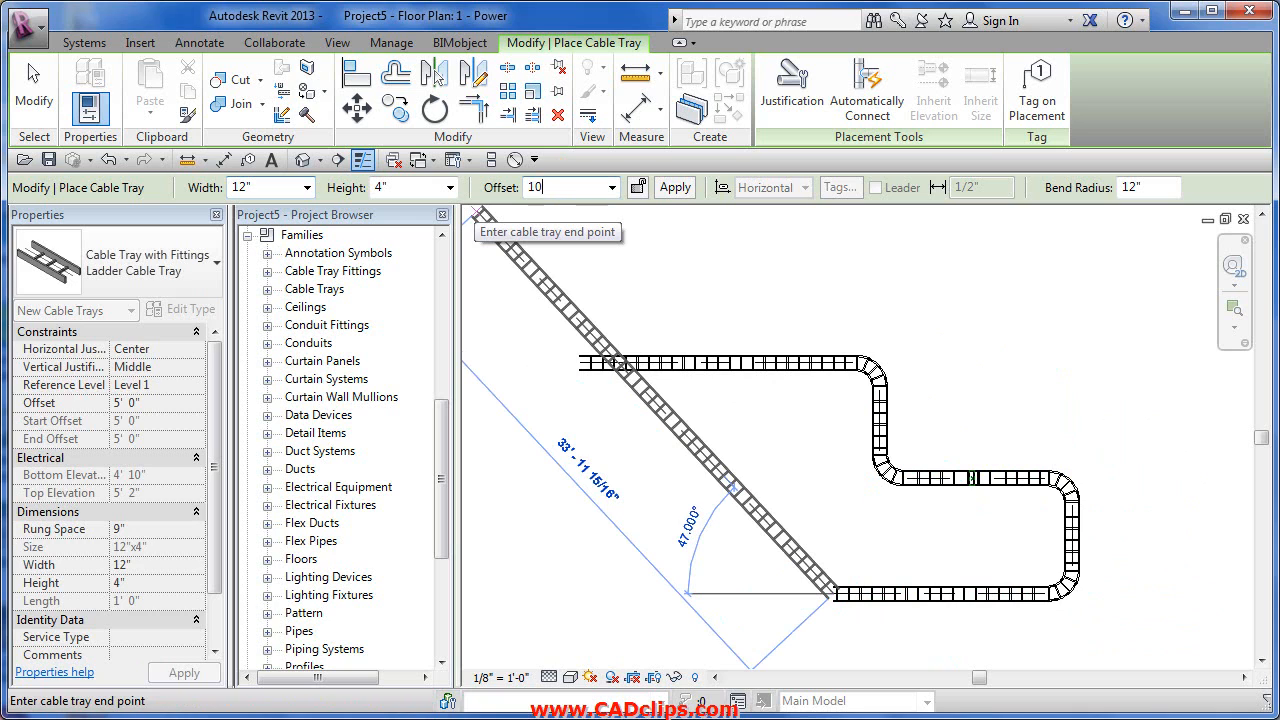
{"action": "key", "text": "Return"}
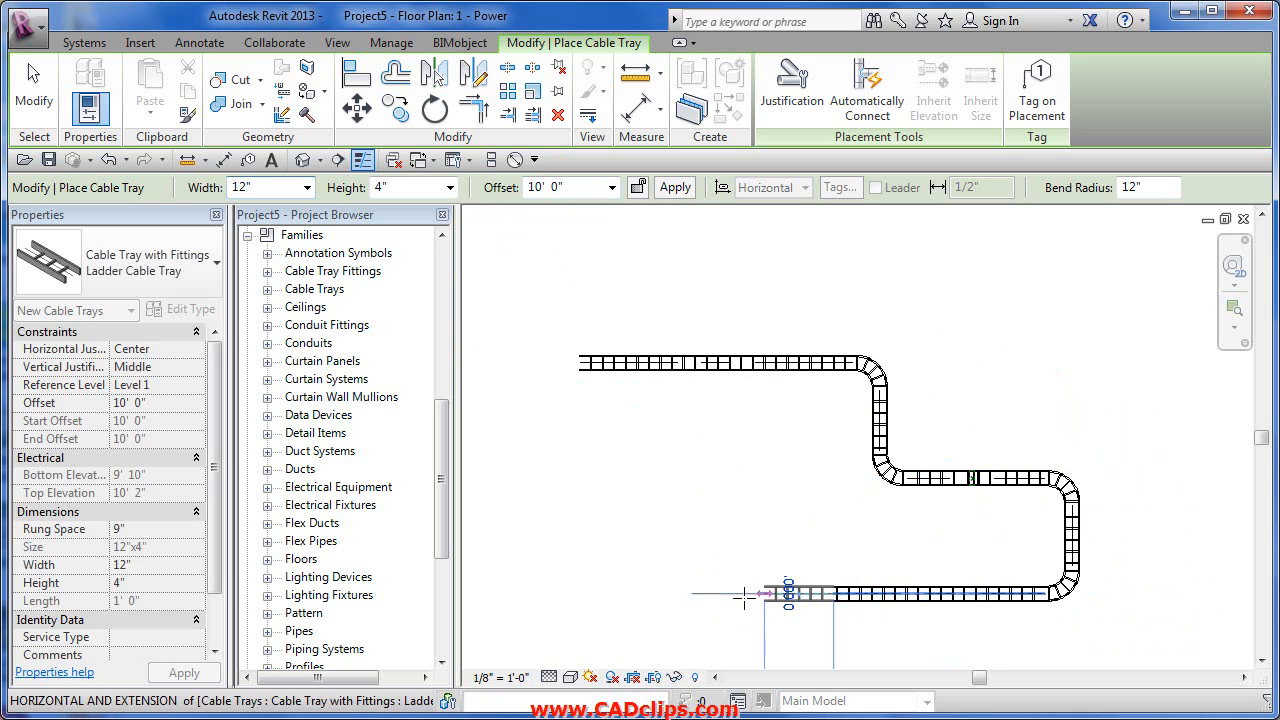
{"action": "left_click", "coordinate": [740, 480]}
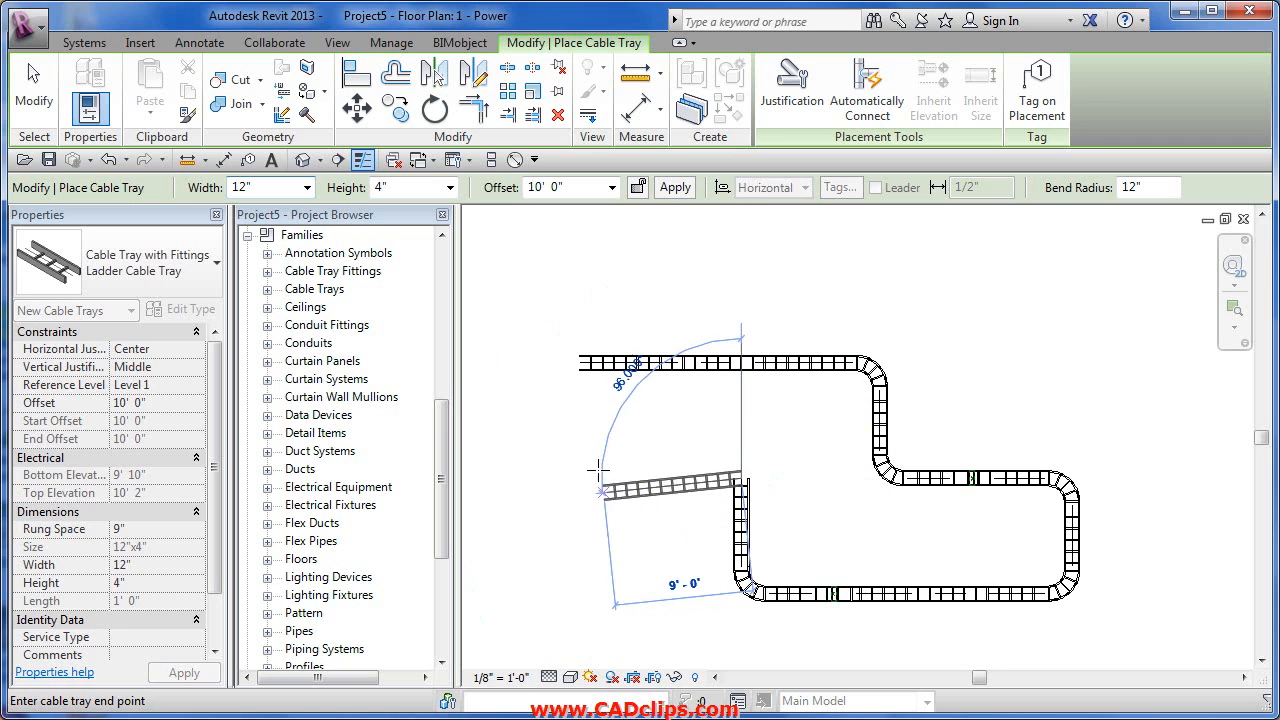
{"action": "left_click", "coordinate": [665, 478]}
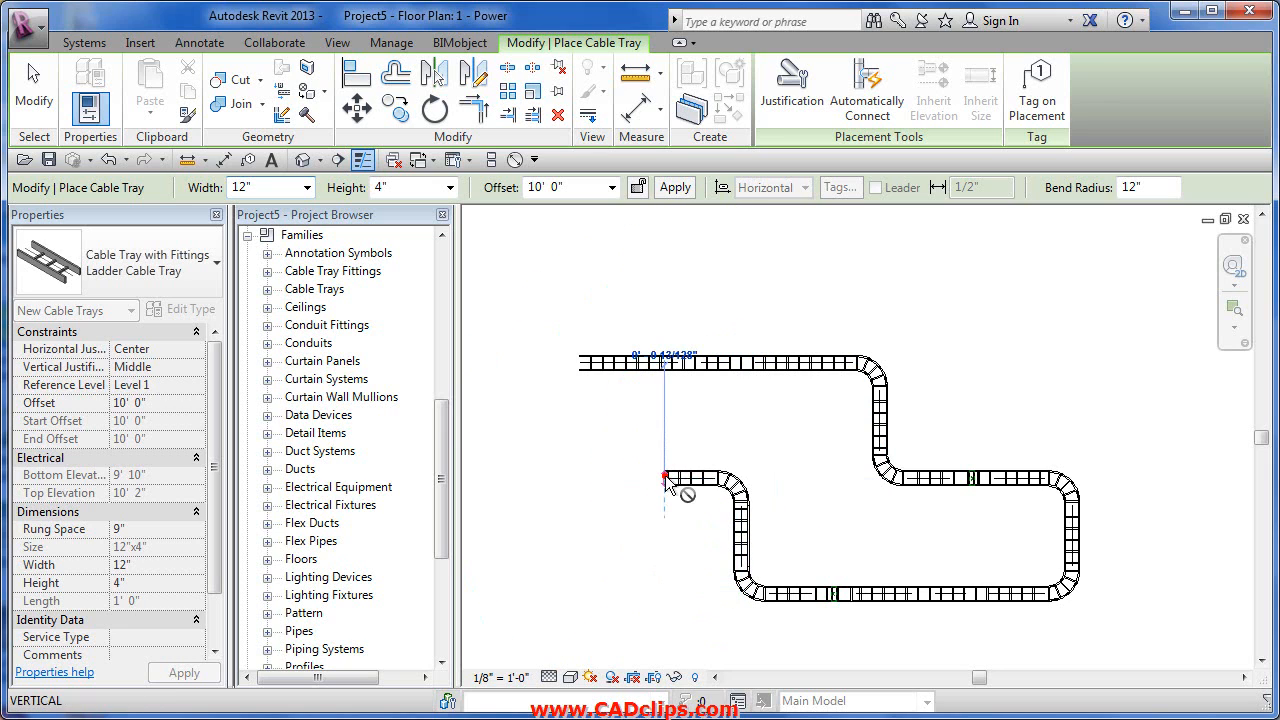
Step: Set the offset to 0' 0", continue the tray straight up across the first segment, and finish the run
{"action": "left_click", "coordinate": [580, 192]}
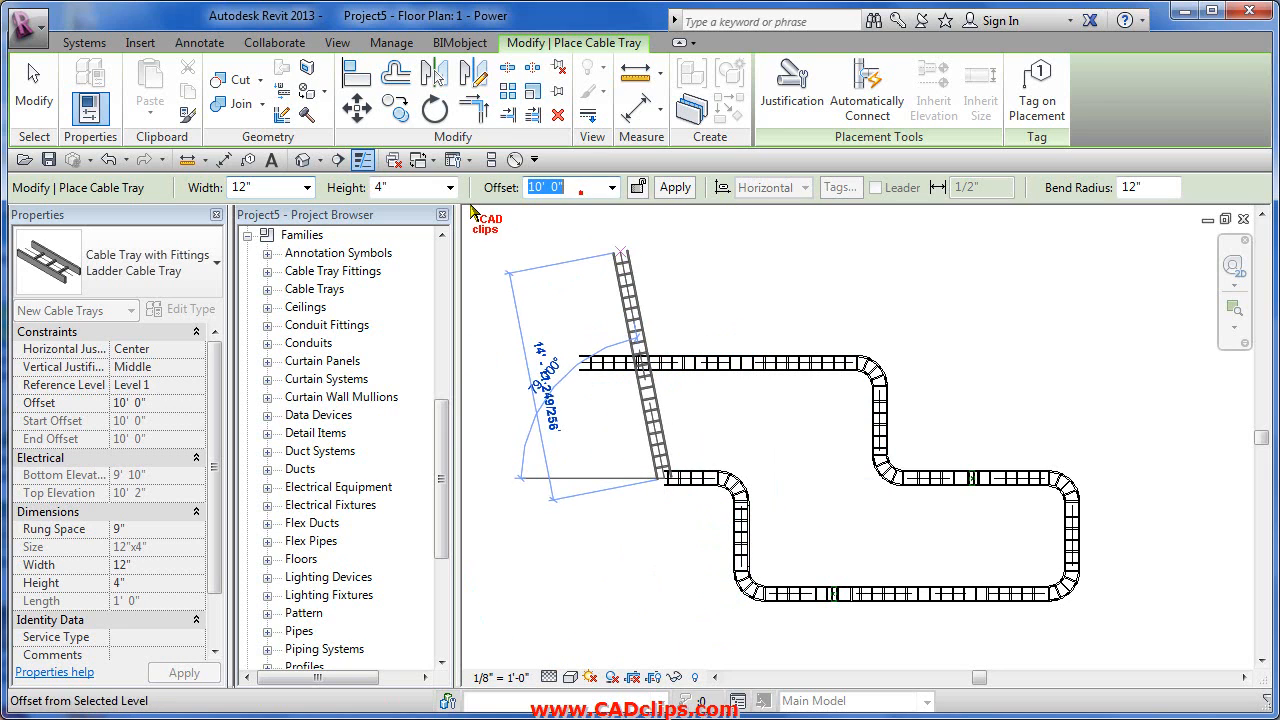
{"action": "type", "text": "0"}
{"action": "key", "text": "Return"}
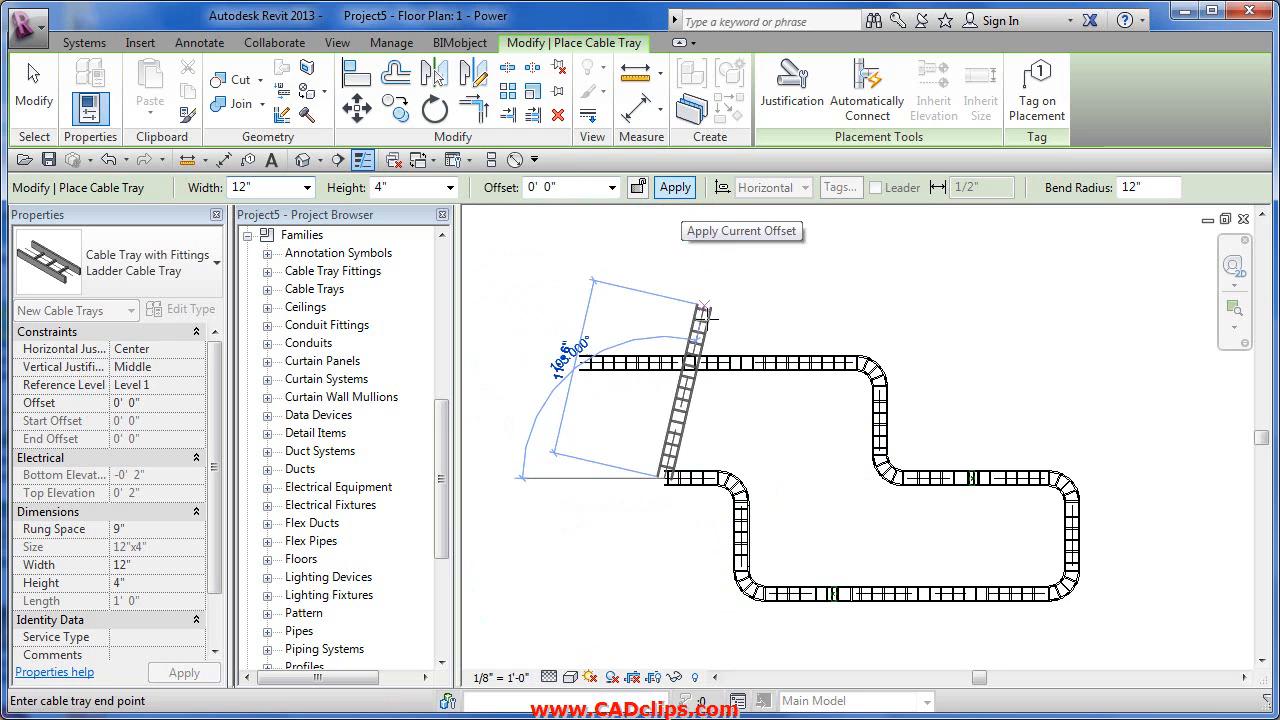
{"action": "left_click", "coordinate": [666, 328]}
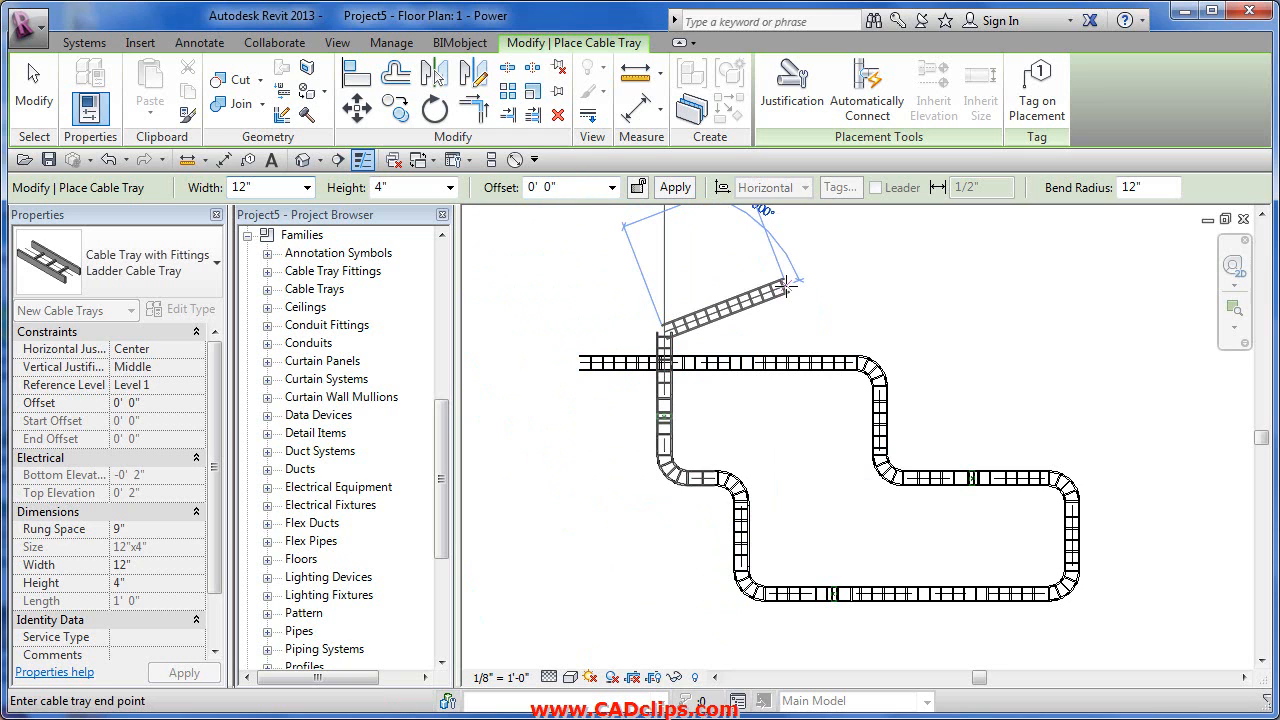
{"action": "key", "text": "Escape"}
{"action": "key", "text": "Escape"}
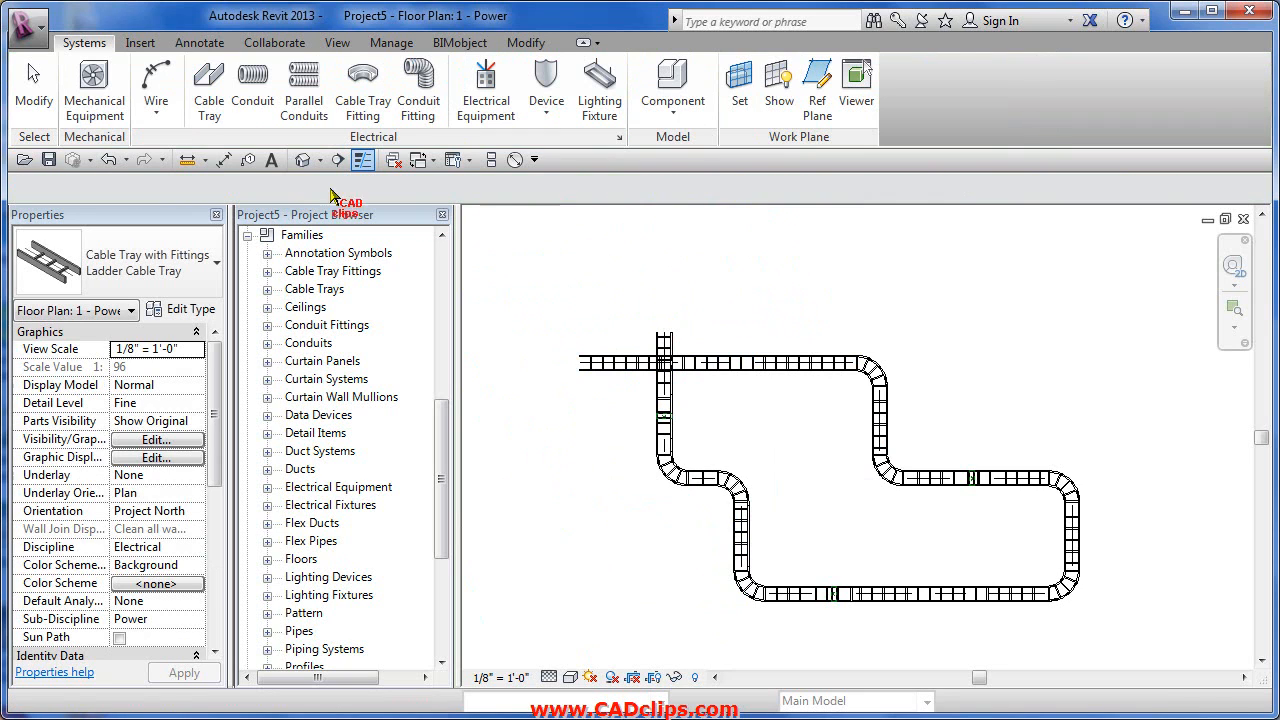
Step: Open the default 3D view of the tray run and set its detail level to Fine
{"action": "left_click", "coordinate": [302, 160]}
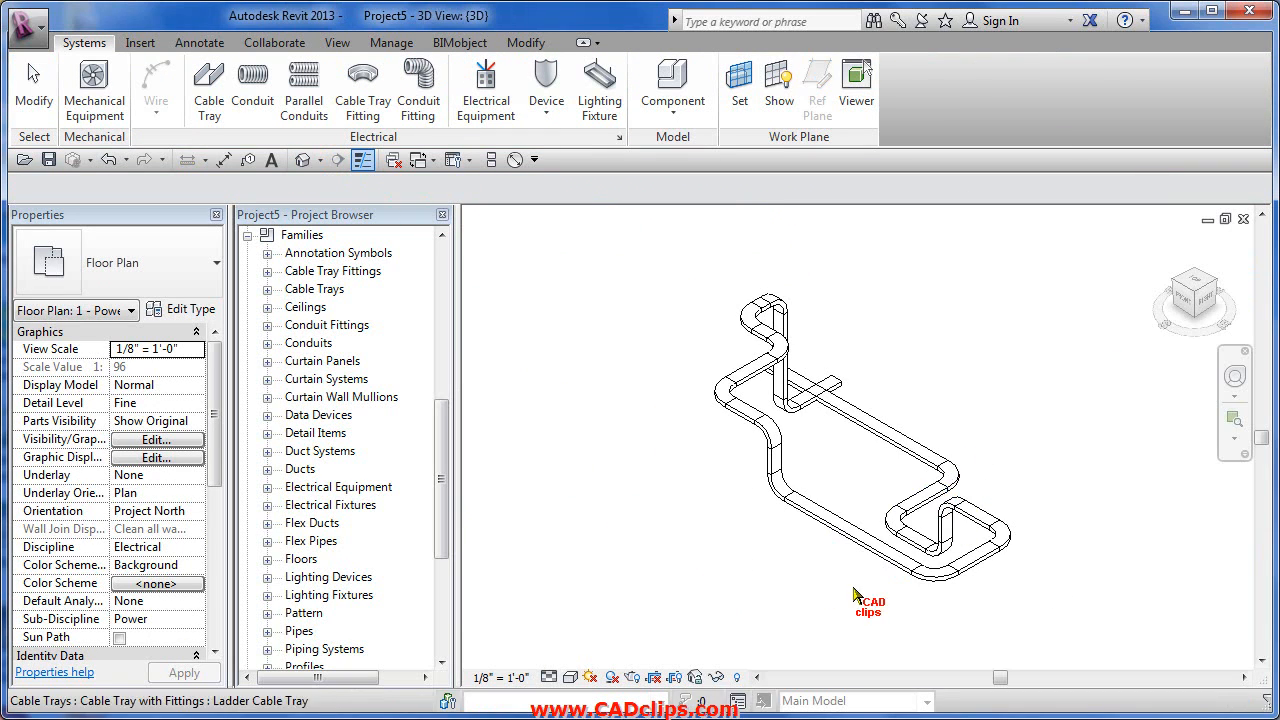
{"action": "middle_click_drag", "start_coordinate": [971, 491], "coordinate": [760, 668], "text": "shift"}
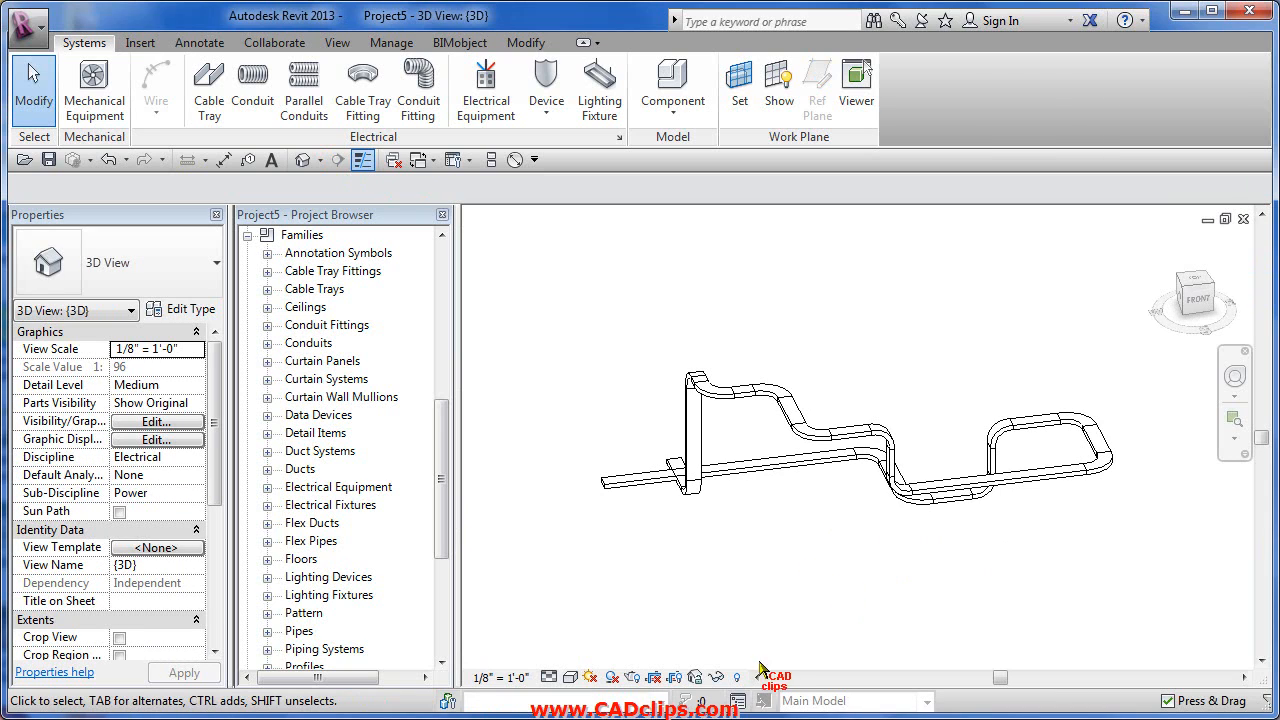
{"action": "left_click", "coordinate": [548, 677]}
{"action": "left_click", "coordinate": [563, 656]}
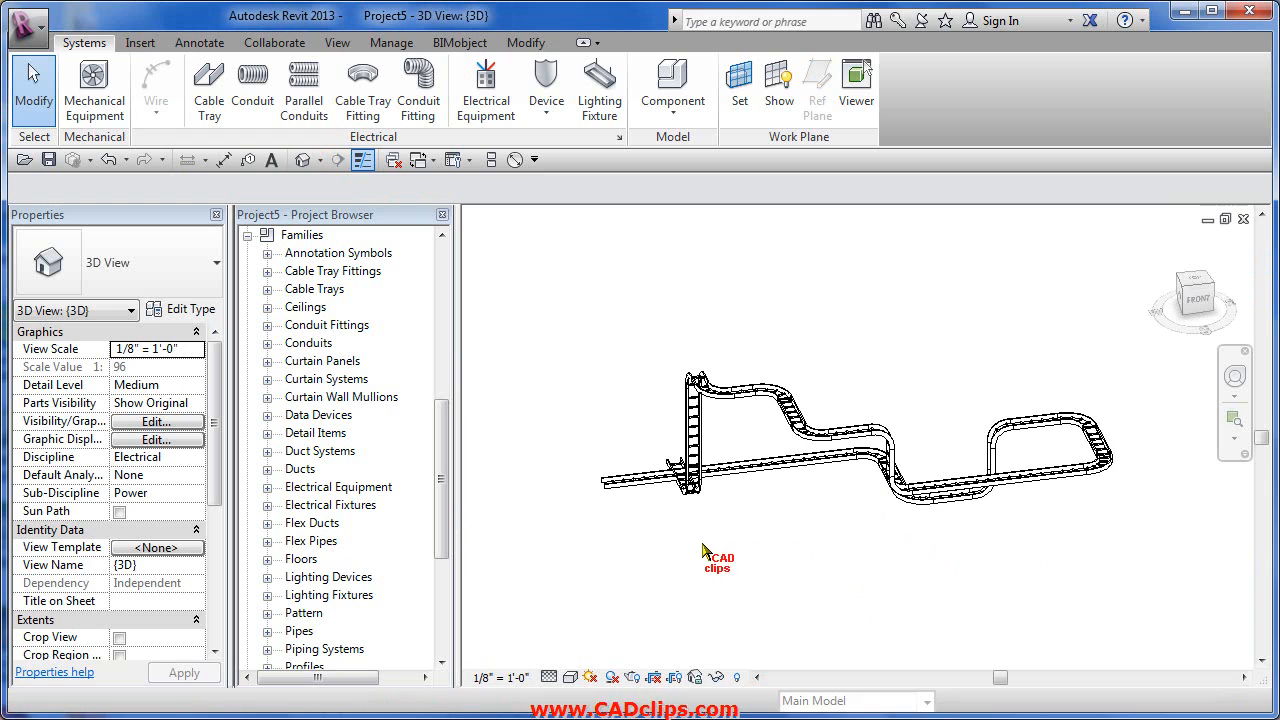
Step: Examine the cable tray run in 3D from several sides, including the vertical segment between the 10' 0" and 0' 0" elevations
{"action": "left_click", "coordinate": [693, 520]}
{"action": "middle_click_drag", "start_coordinate": [693, 520], "coordinate": [719, 558], "text": "shift"}
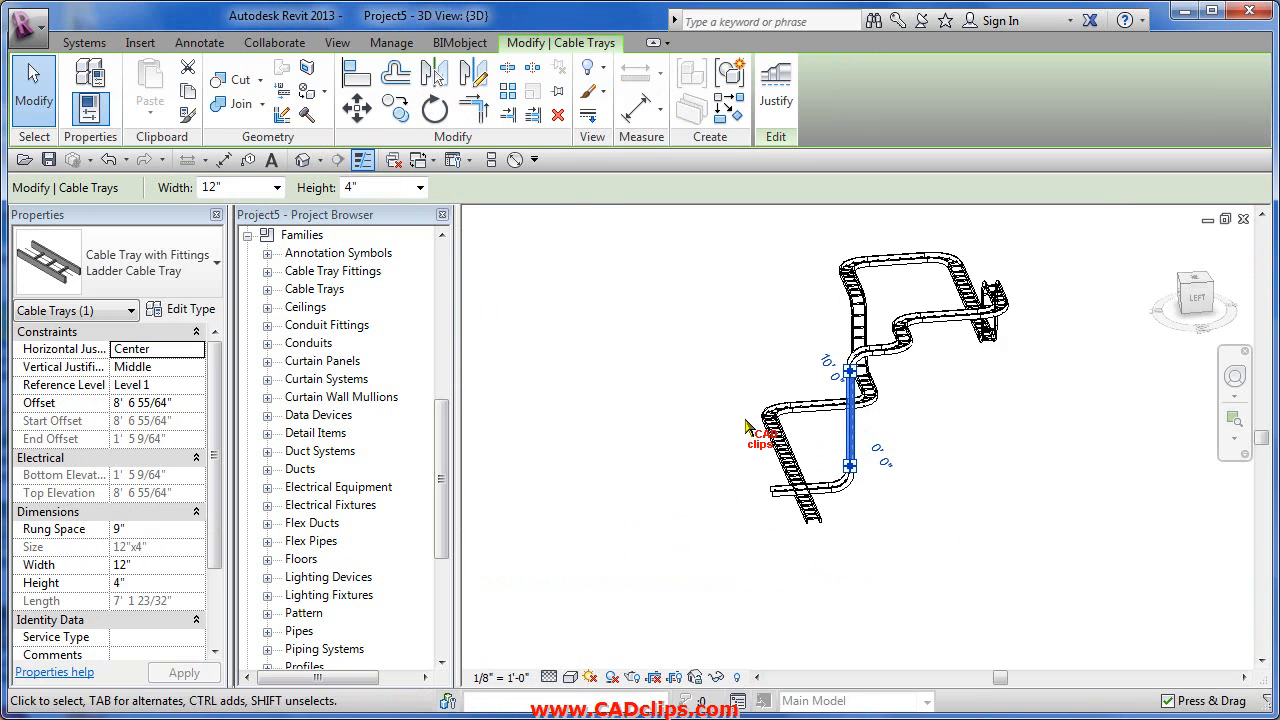
{"action": "middle_click_drag", "start_coordinate": [737, 414], "coordinate": [749, 280], "text": "shift"}
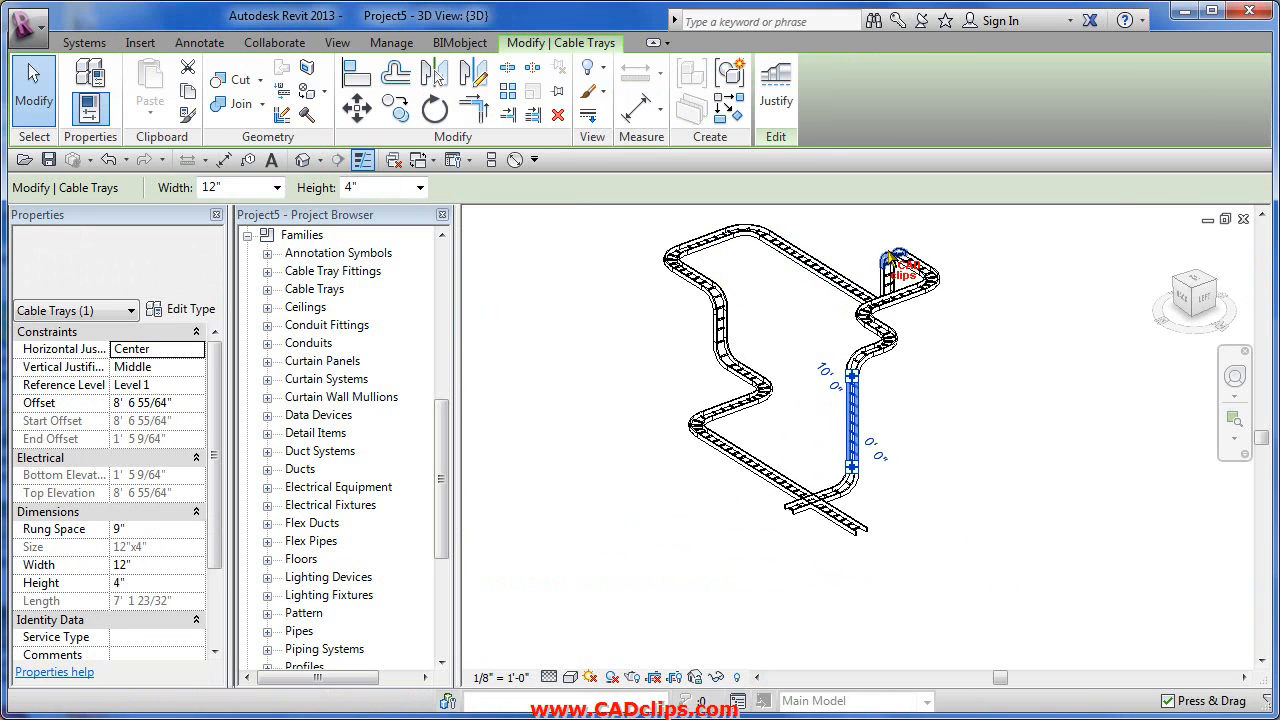
{"action": "left_click", "coordinate": [919, 503]}
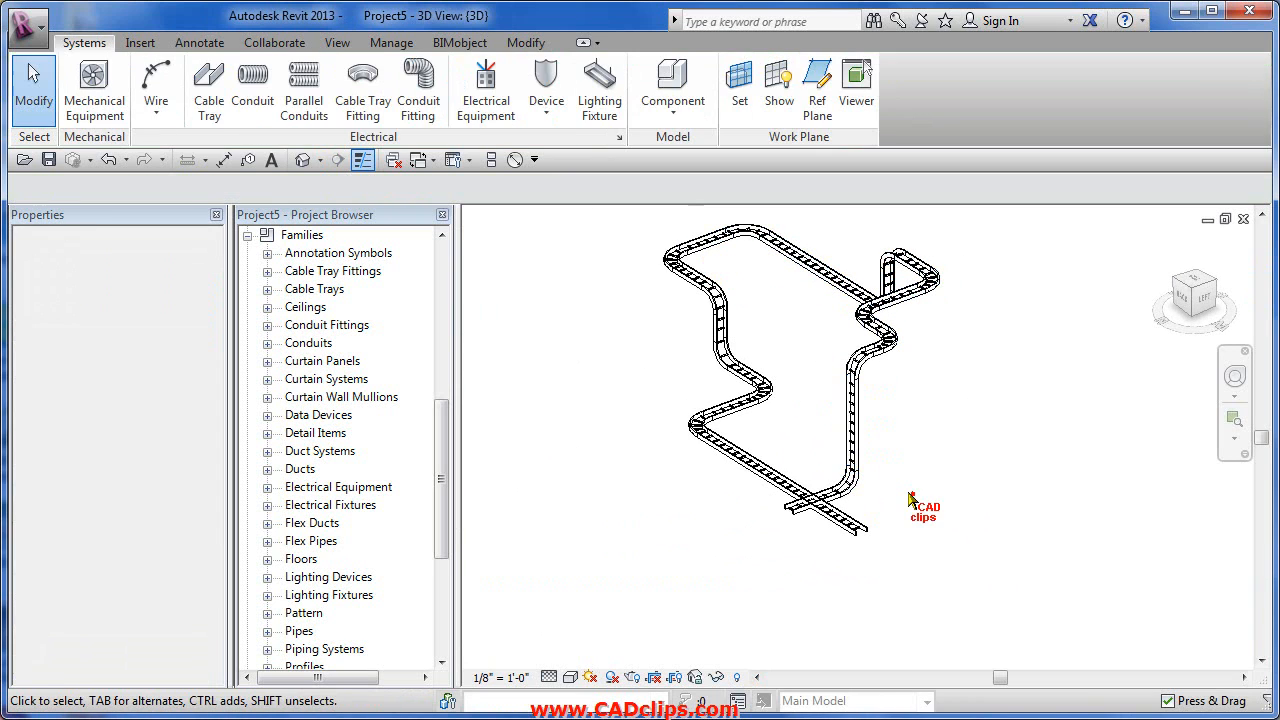
{"action": "middle_click_drag", "start_coordinate": [919, 503], "coordinate": [1025, 533], "text": "shift"}
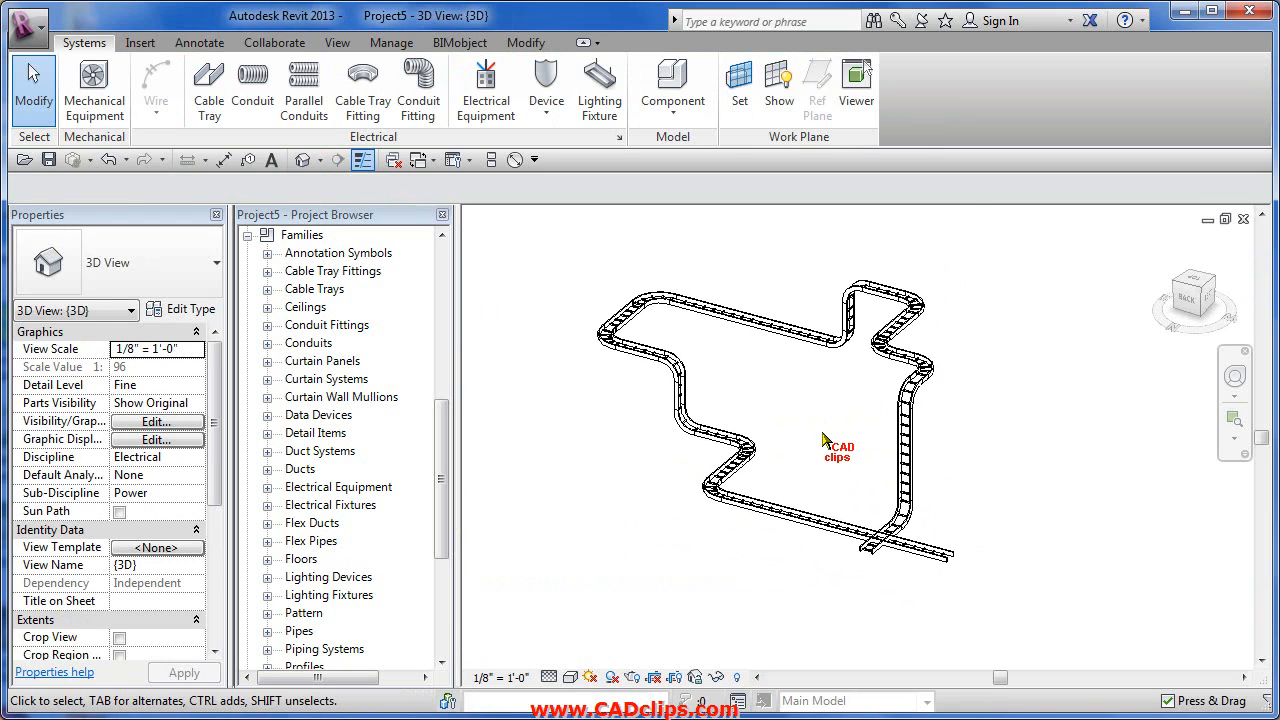
{"action": "scroll", "coordinate": [825, 438], "scroll_direction": "up", "scroll_amount": 2}
{"action": "middle_click_drag", "start_coordinate": [825, 438], "coordinate": [917, 498]}
{"action": "scroll", "coordinate": [870, 478], "scroll_direction": "down", "scroll_amount": 1}
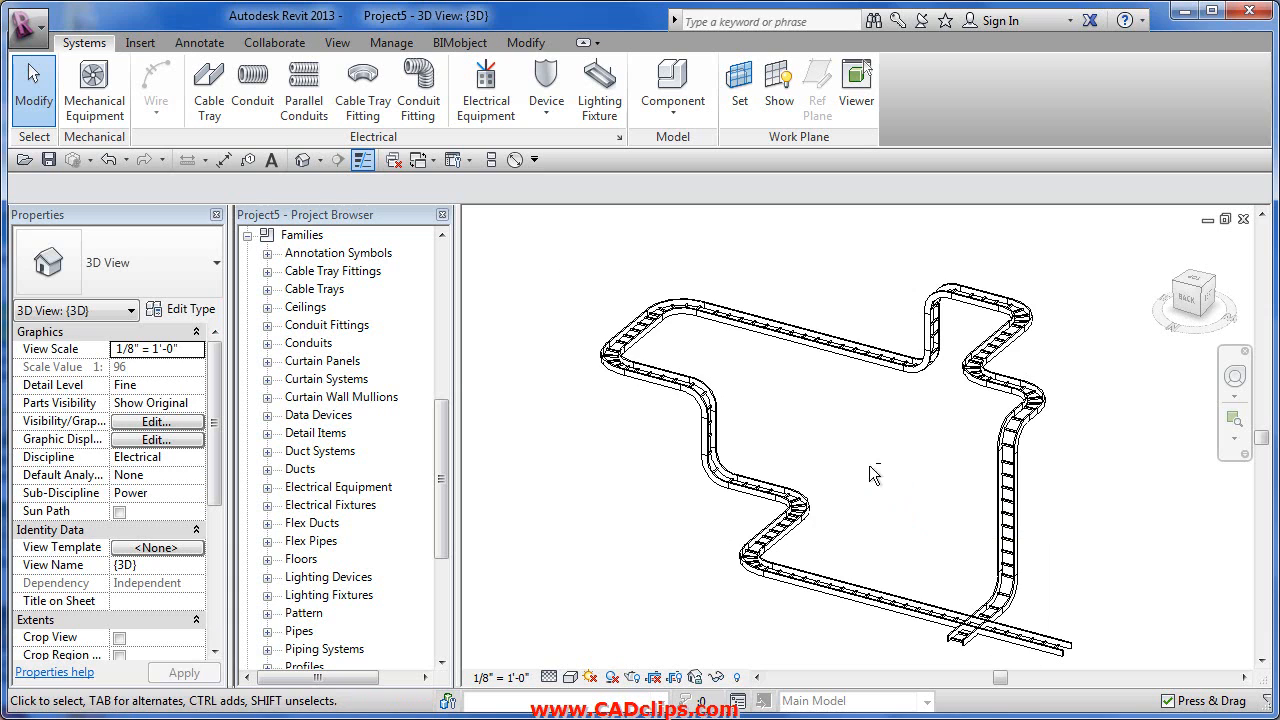
{"action": "mouse_move", "coordinate": [875, 480]}
{"action": "middle_mouse_down", "text": "shift"}
{"action": "mouse_move", "coordinate": [960, 466]}
{"action": "mouse_move", "coordinate": [981, 442]}
{"action": "mouse_move", "coordinate": [980, 523]}
{"action": "mouse_move", "coordinate": [894, 477]}
{"action": "middle_mouse_up", "text": "shift"}
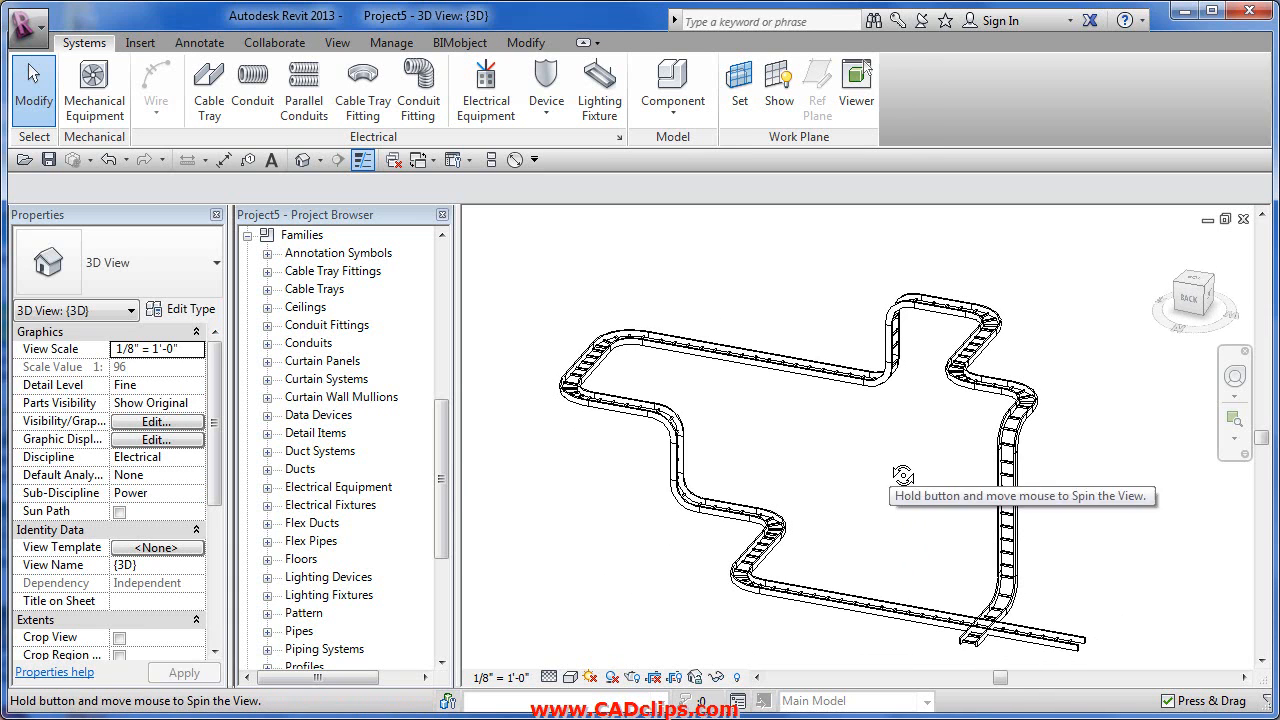
Step: Select the whole connected tray run and filter out Cable Tray Fittings so only Cable Trays stay selected
{"action": "key", "text": "Tab"}
{"action": "left_click", "coordinate": [978, 642]}
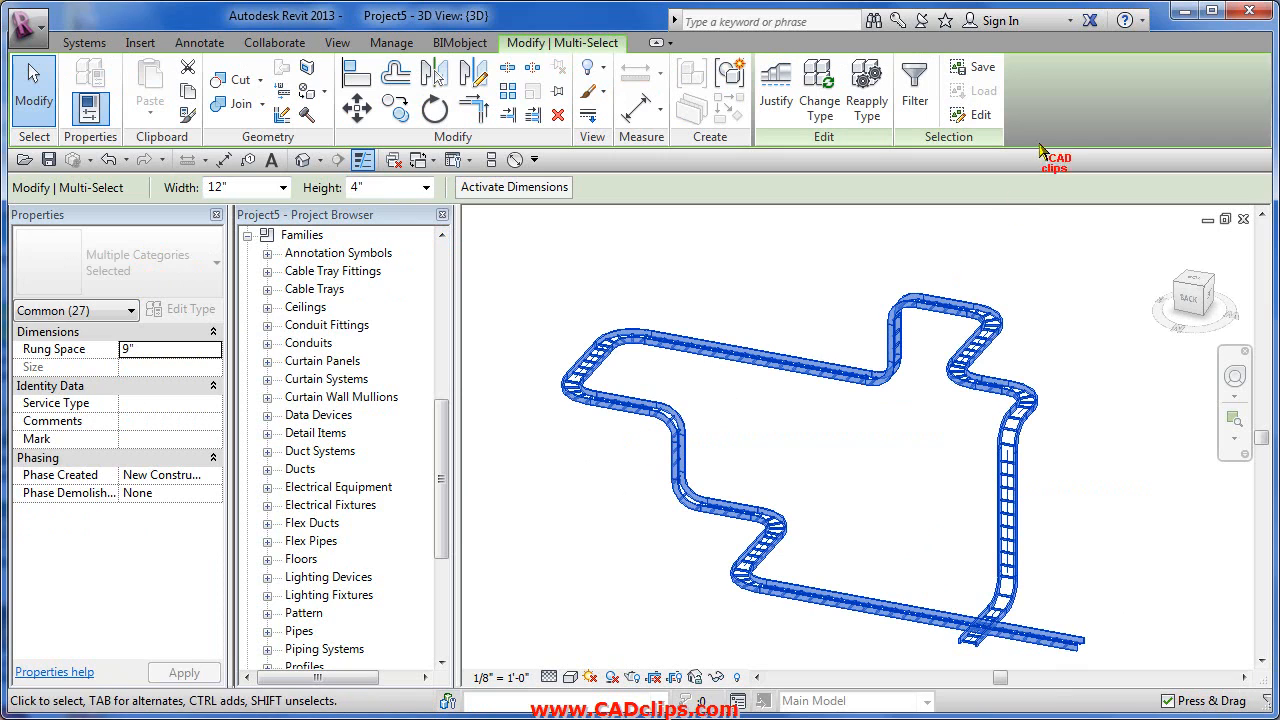
{"action": "left_click", "coordinate": [915, 85]}
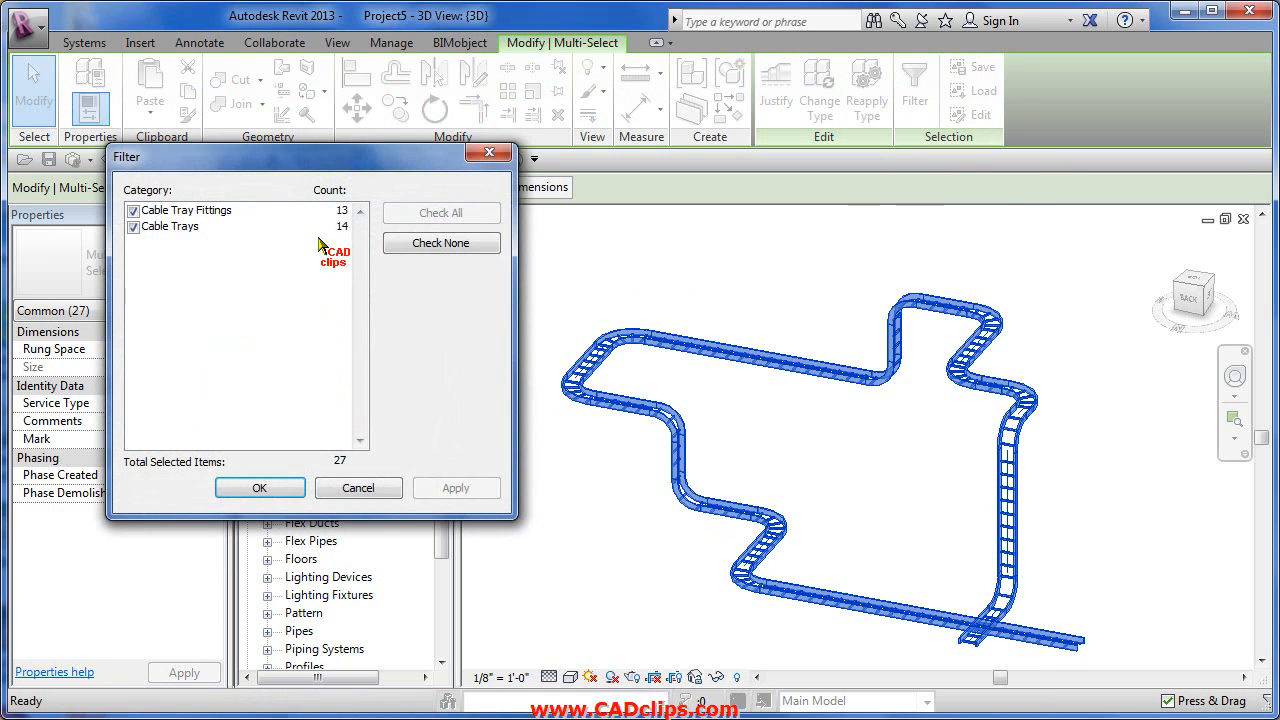
{"action": "left_click", "coordinate": [133, 212]}
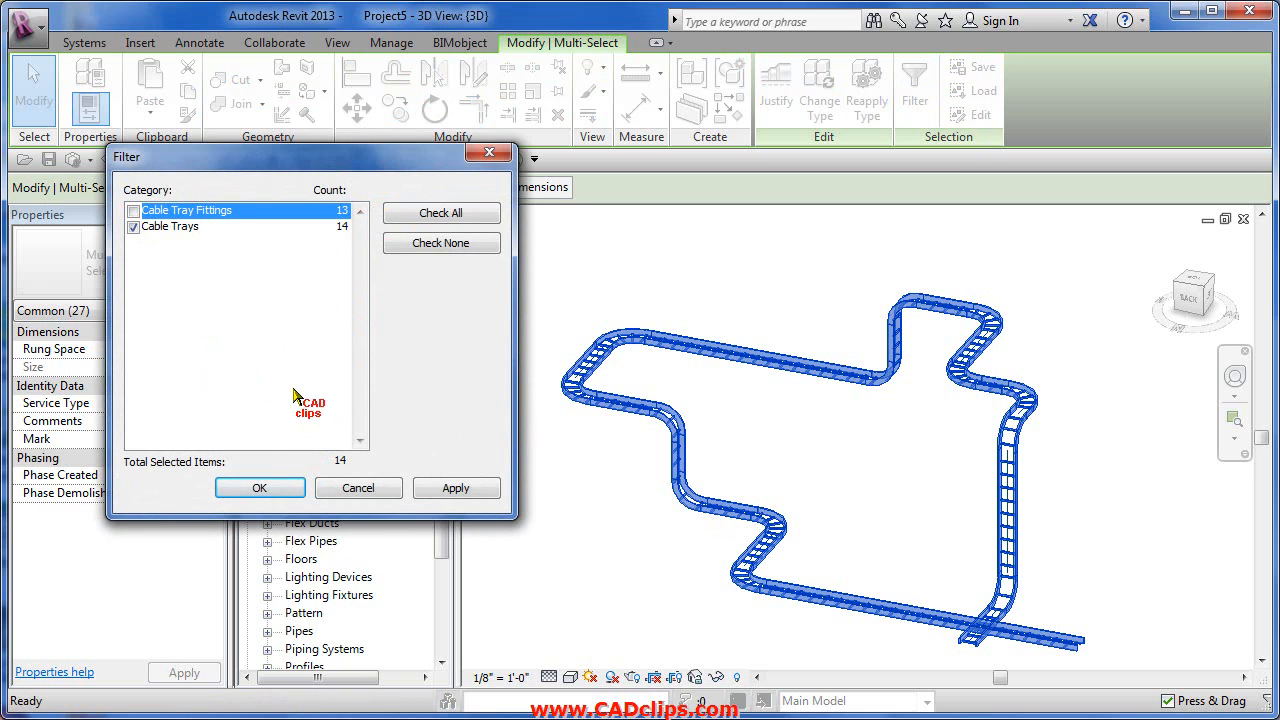
{"action": "left_click", "coordinate": [279, 490]}
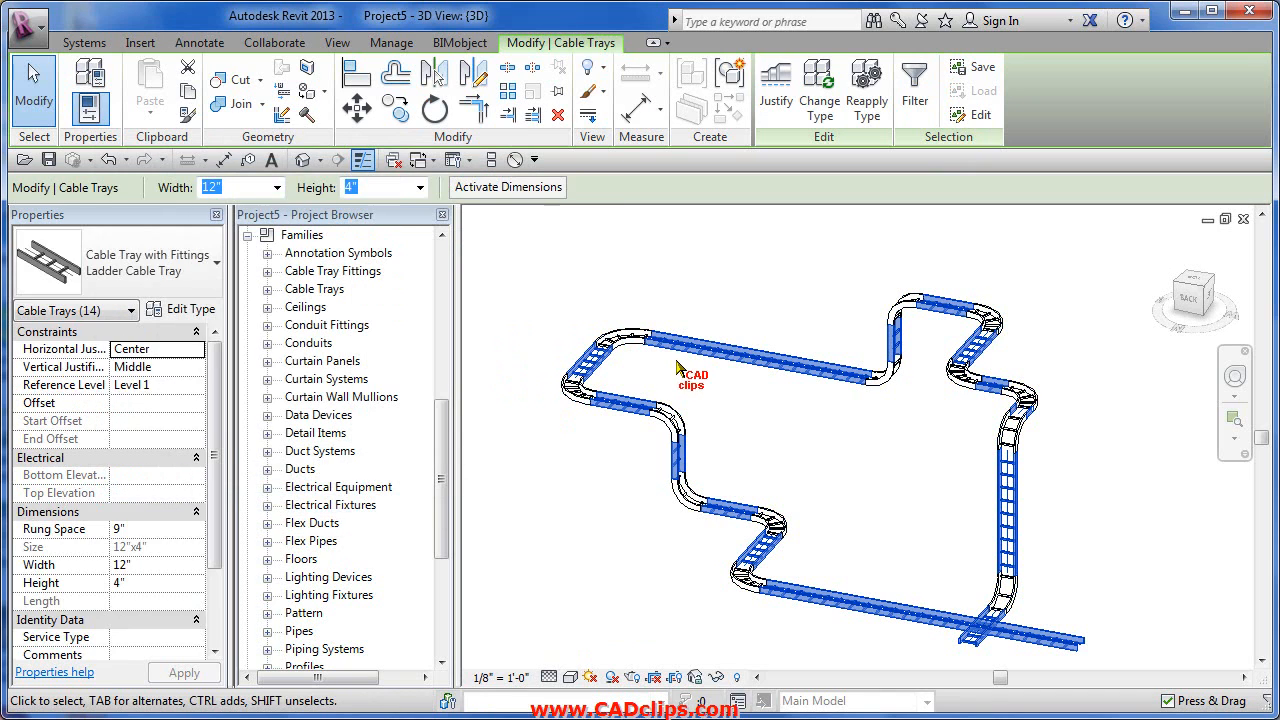
Step: Change the selected straight trays to the Trough Cable Tray type with fittings and clear the selection
{"action": "left_click", "coordinate": [209, 260]}
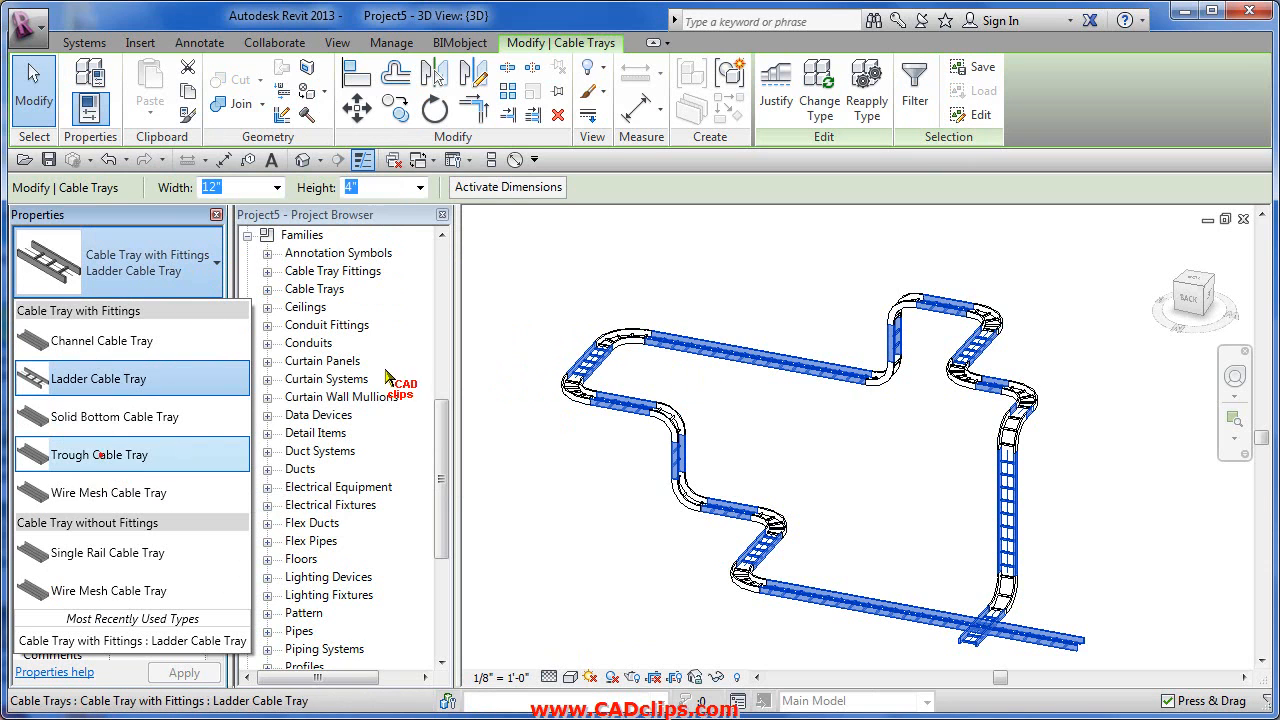
{"action": "left_click", "coordinate": [100, 455]}
{"action": "left_click", "coordinate": [771, 276]}
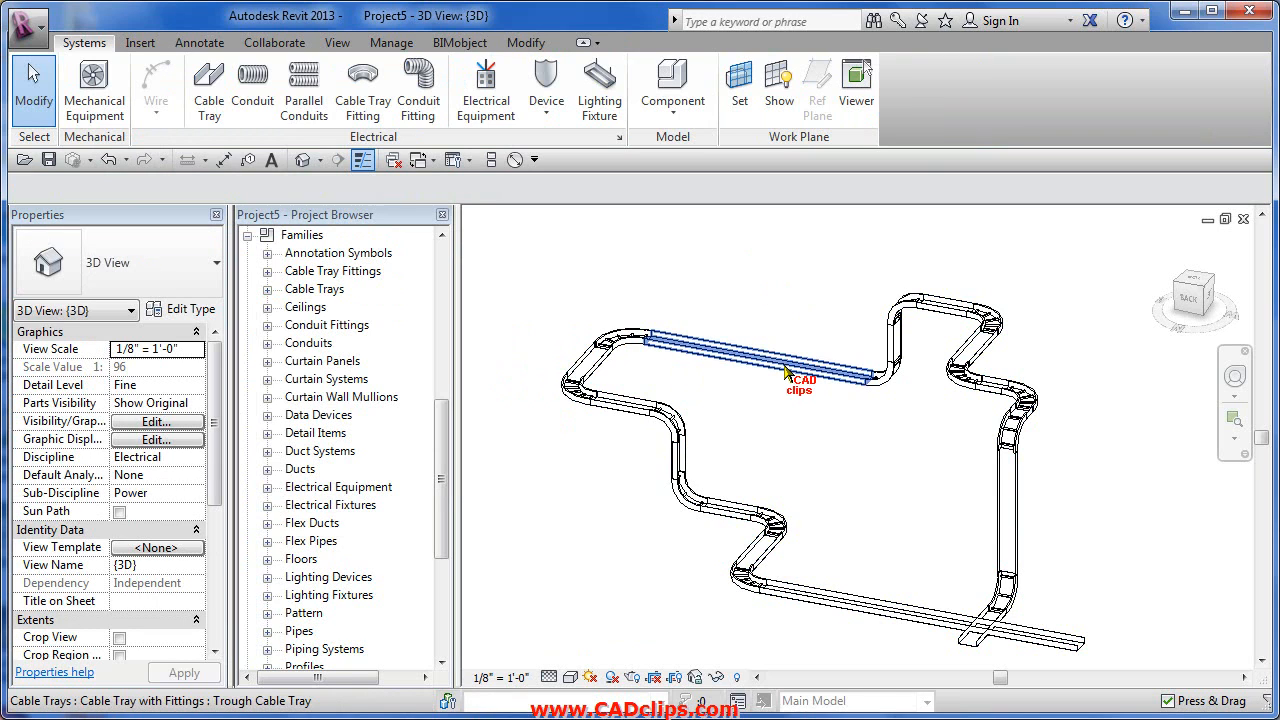
Step: Select the entire tray run and filter out Cable Trays so only Cable Tray Fittings stay selected
{"action": "scroll", "coordinate": [786, 373], "scroll_direction": "down", "scroll_amount": 2}
{"action": "left_click_drag", "start_coordinate": [558, 637], "coordinate": [1062, 272]}
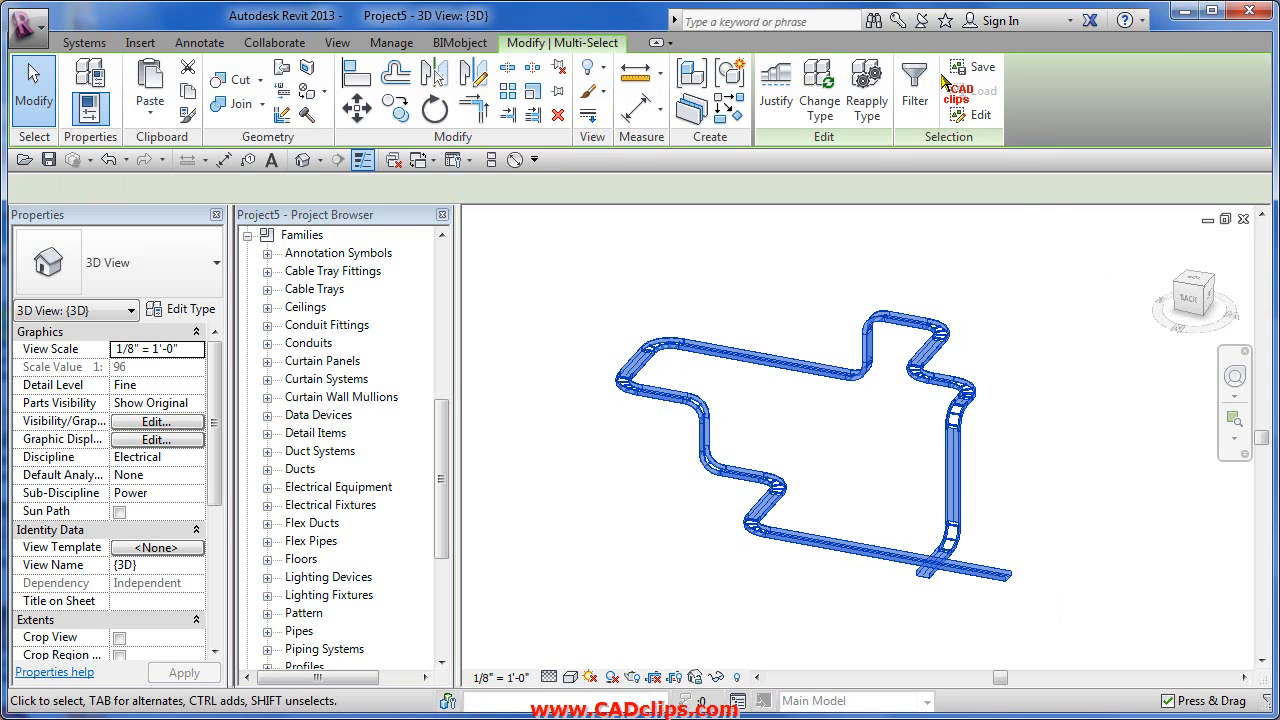
{"action": "left_click", "coordinate": [916, 103]}
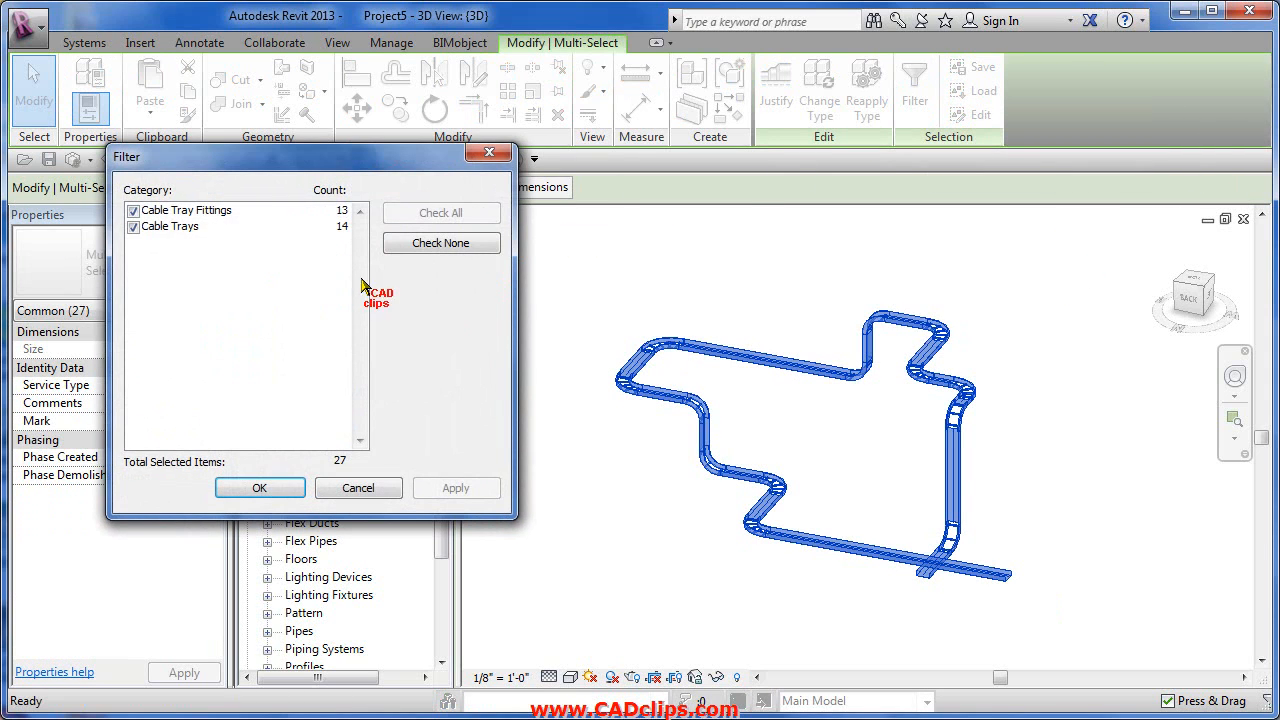
{"action": "left_click", "coordinate": [134, 227]}
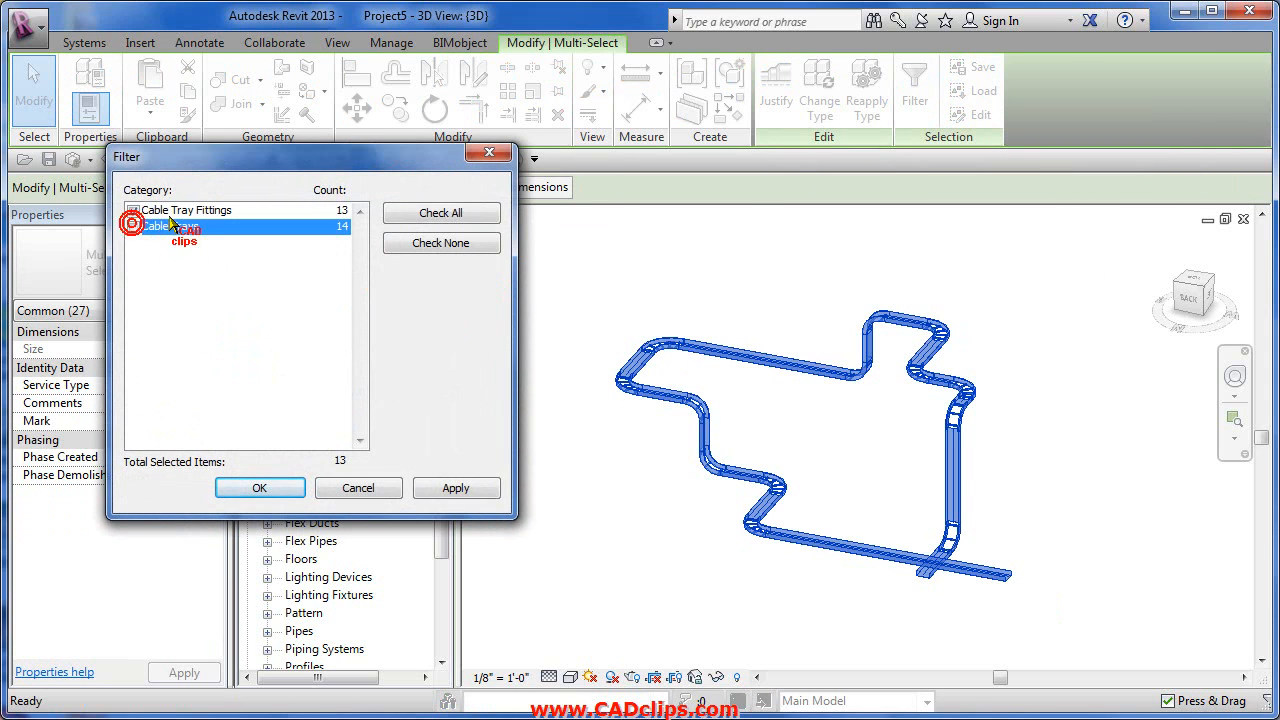
{"action": "left_click", "coordinate": [259, 488]}
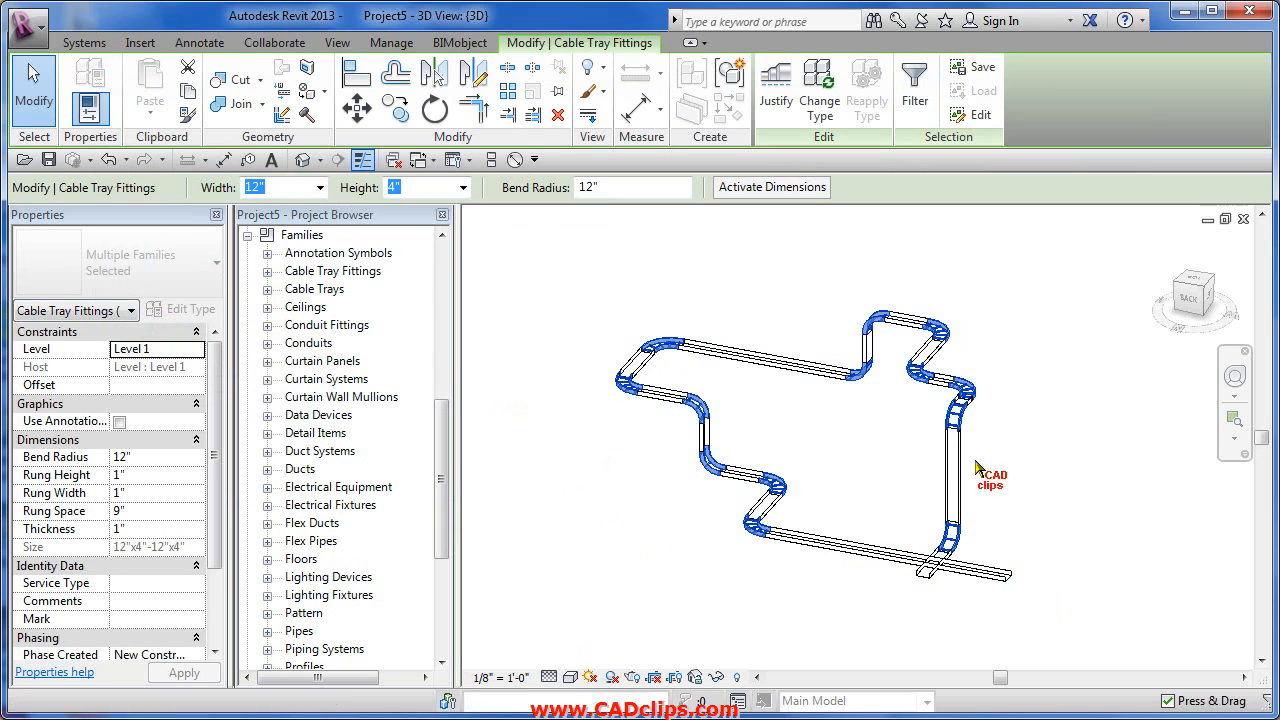
Step: Remove all vertical inside and outside bends from the selection, keeping only the ladder horizontal bends
{"action": "middle_click_drag", "start_coordinate": [843, 458], "coordinate": [828, 469], "text": "shift"}
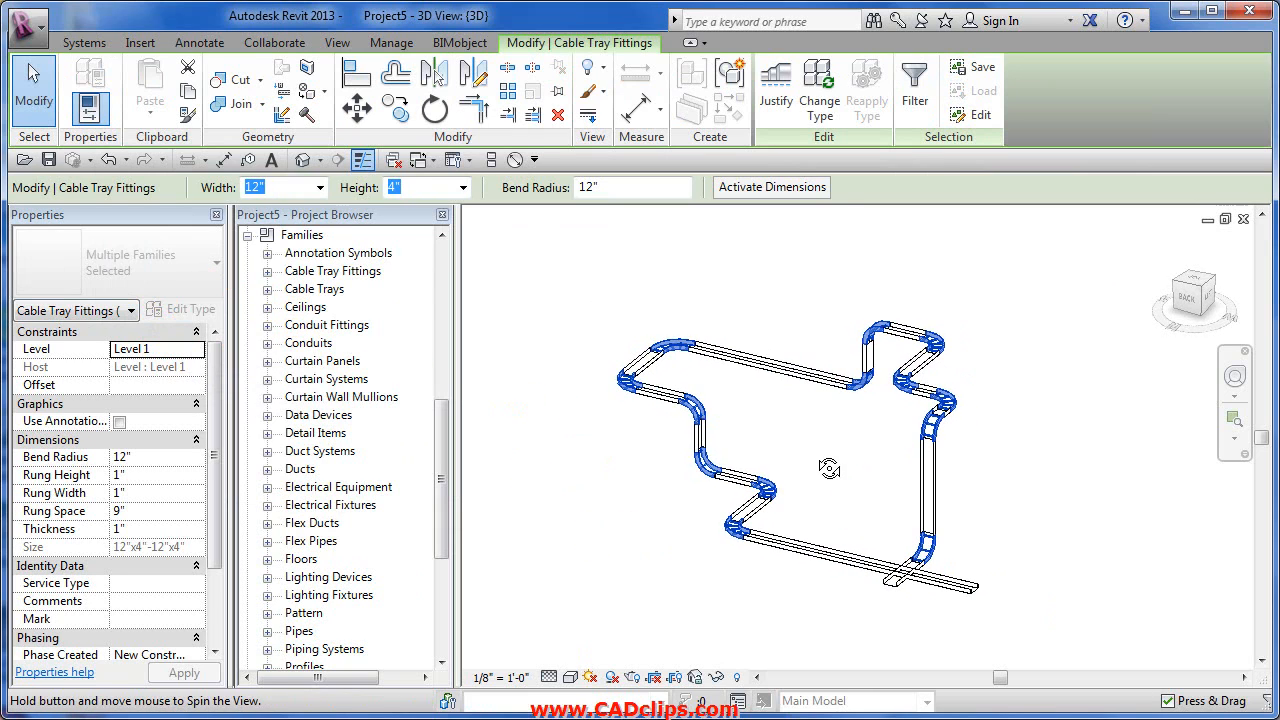
{"action": "left_click", "coordinate": [705, 404], "text": "shift"}
{"action": "left_click", "coordinate": [710, 459], "text": "shift"}
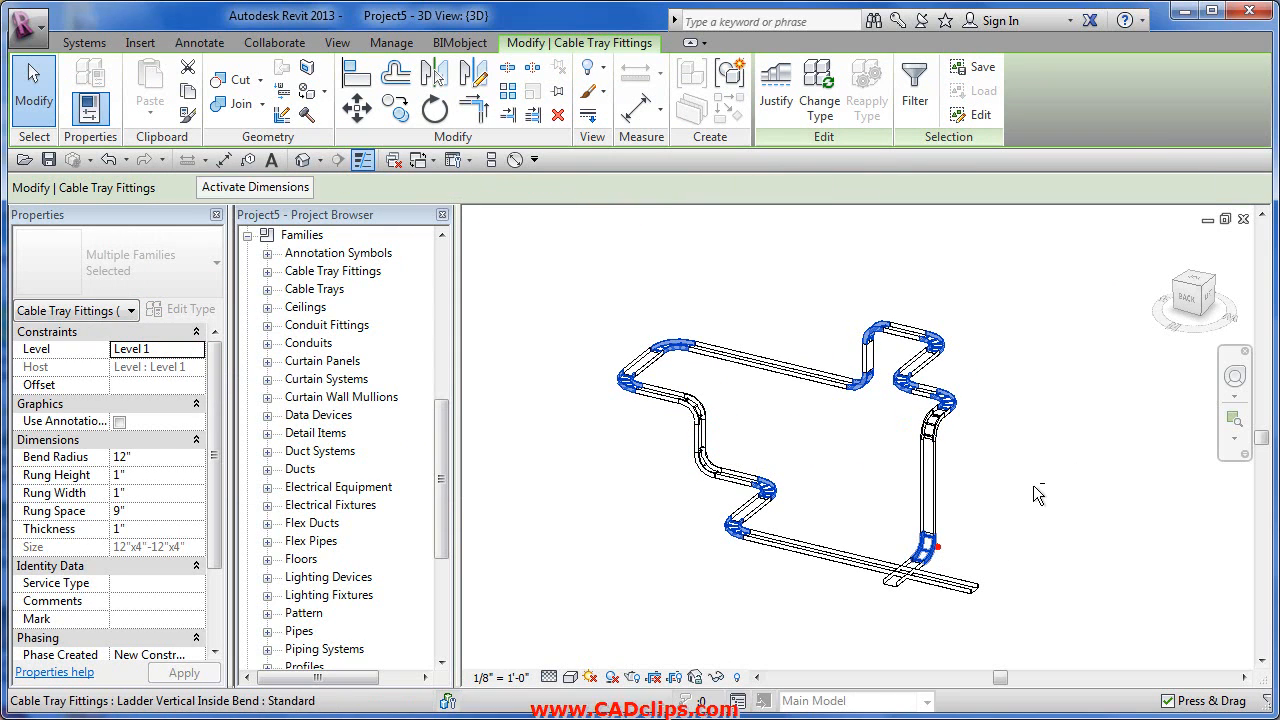
{"action": "middle_click_drag", "start_coordinate": [960, 560], "coordinate": [993, 537], "text": "shift"}
{"action": "scroll", "coordinate": [874, 483], "scroll_direction": "up", "scroll_amount": 3}
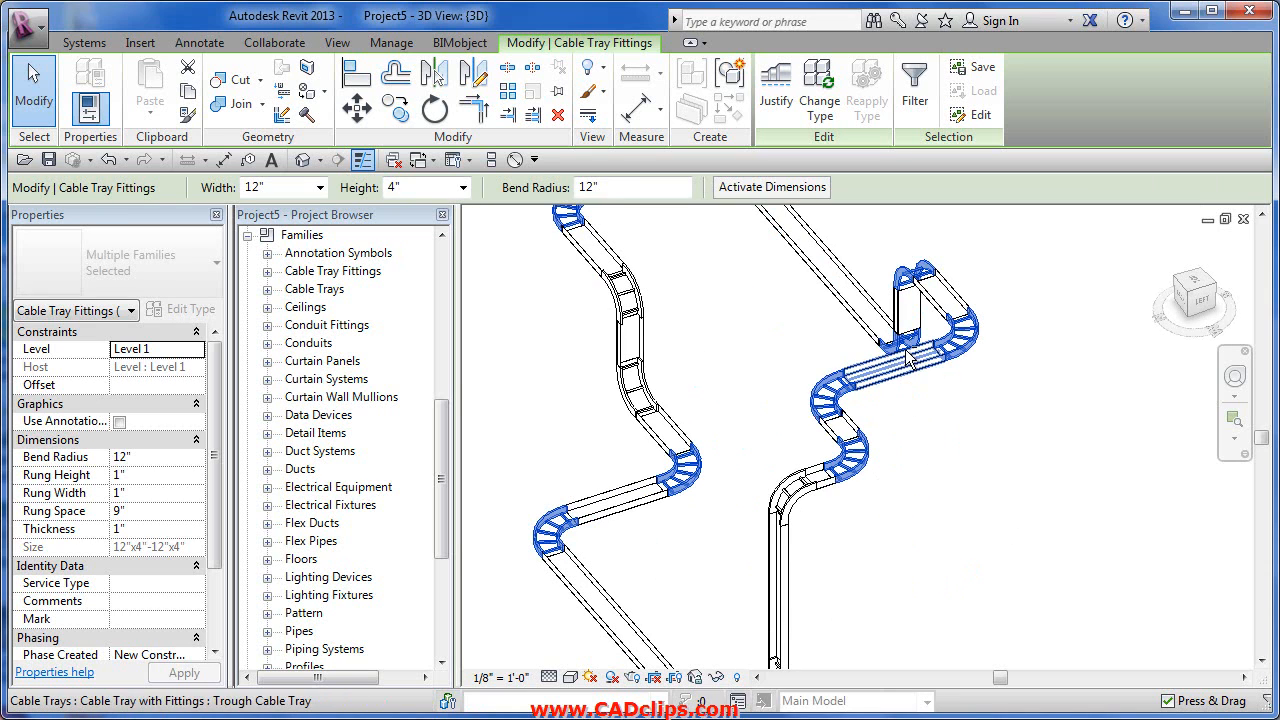
{"action": "left_click", "coordinate": [905, 342], "text": "shift"}
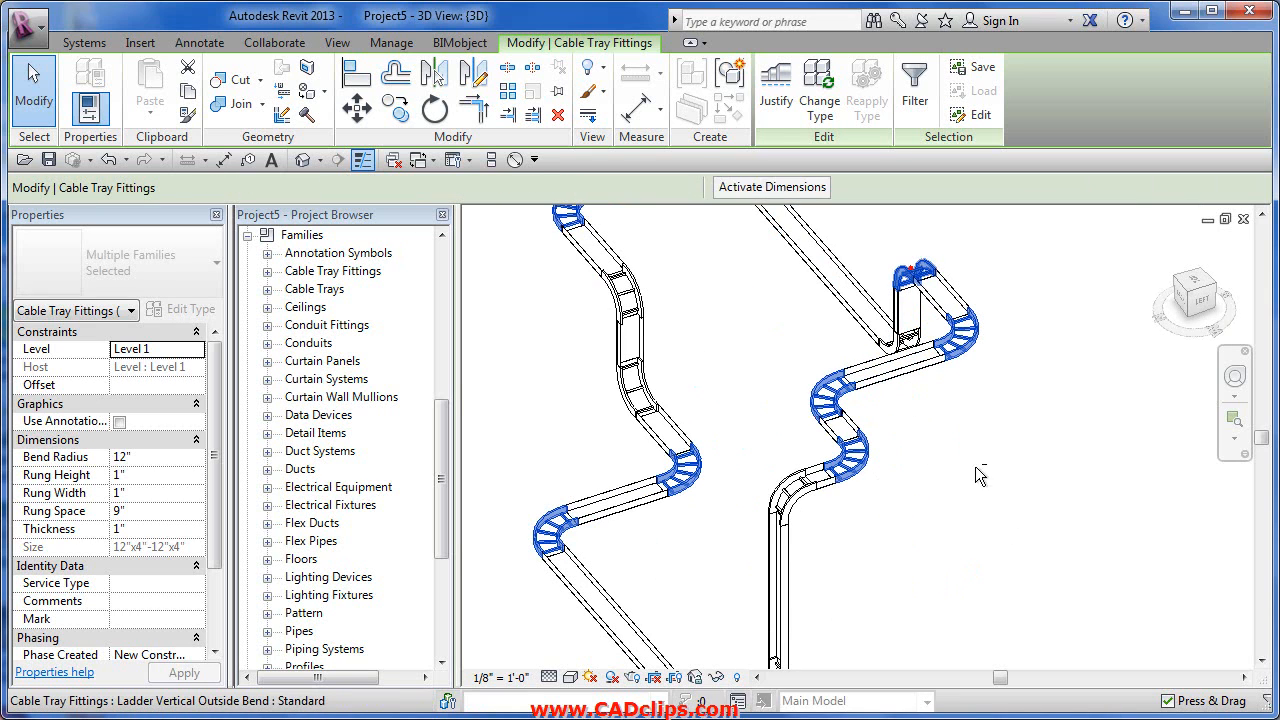
{"action": "scroll", "coordinate": [823, 537], "scroll_direction": "down", "scroll_amount": 3}
{"action": "middle_click_drag", "start_coordinate": [823, 537], "coordinate": [926, 494], "text": "shift"}
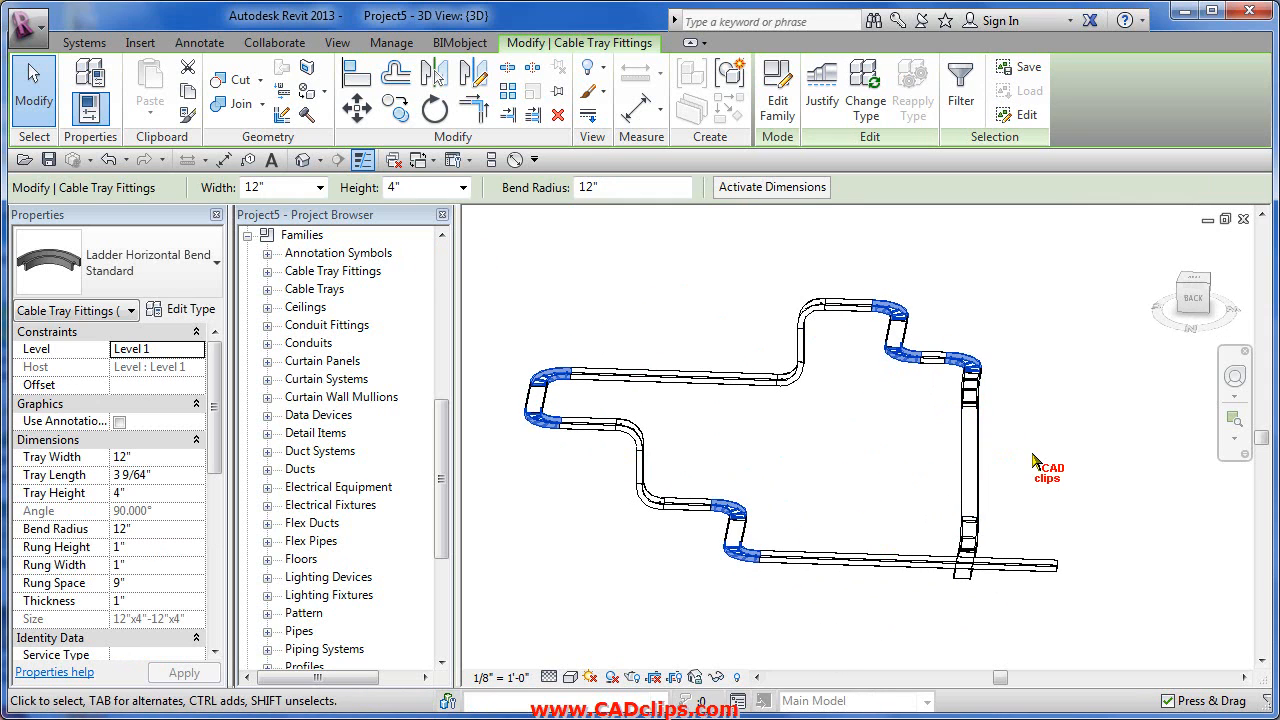
Step: Change the selected horizontal bends to the Channel Horizontal Bend Standard type and clear the selection
{"action": "middle_click_drag", "start_coordinate": [1033, 458], "coordinate": [1013, 468], "text": "shift"}
{"action": "left_click", "coordinate": [216, 262]}
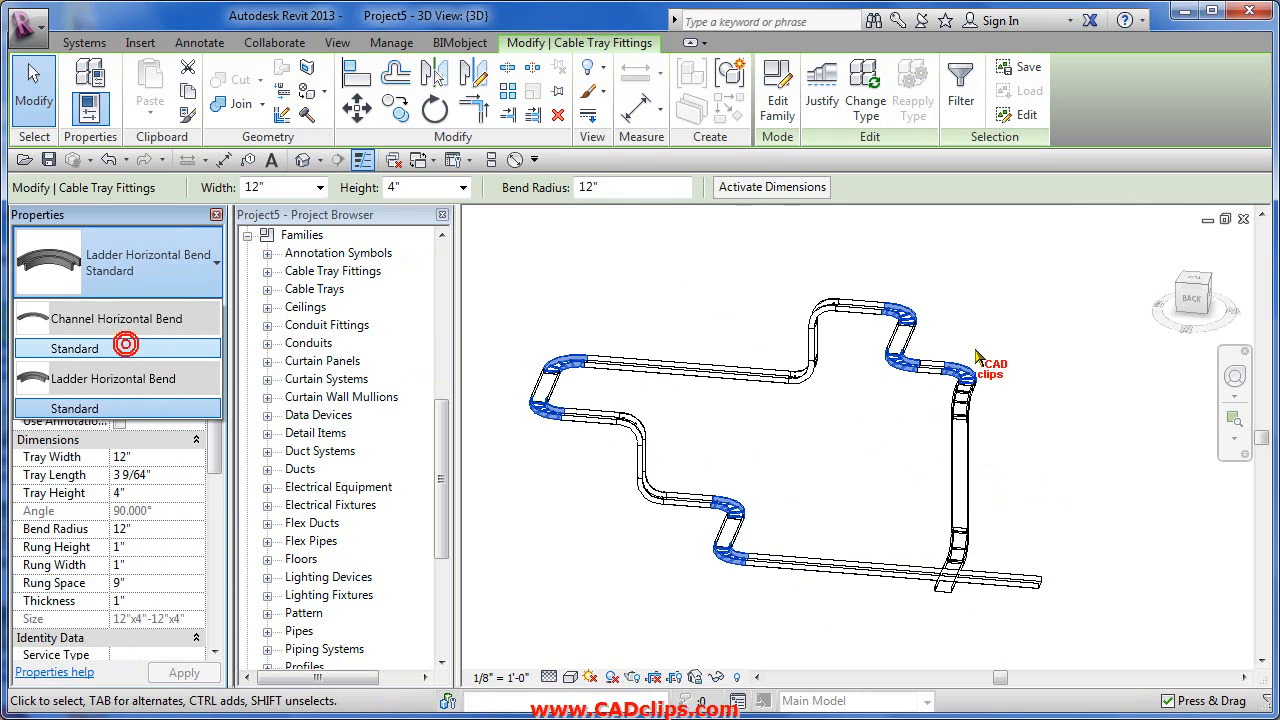
{"action": "left_click", "coordinate": [125, 348]}
{"action": "key", "text": "Escape"}
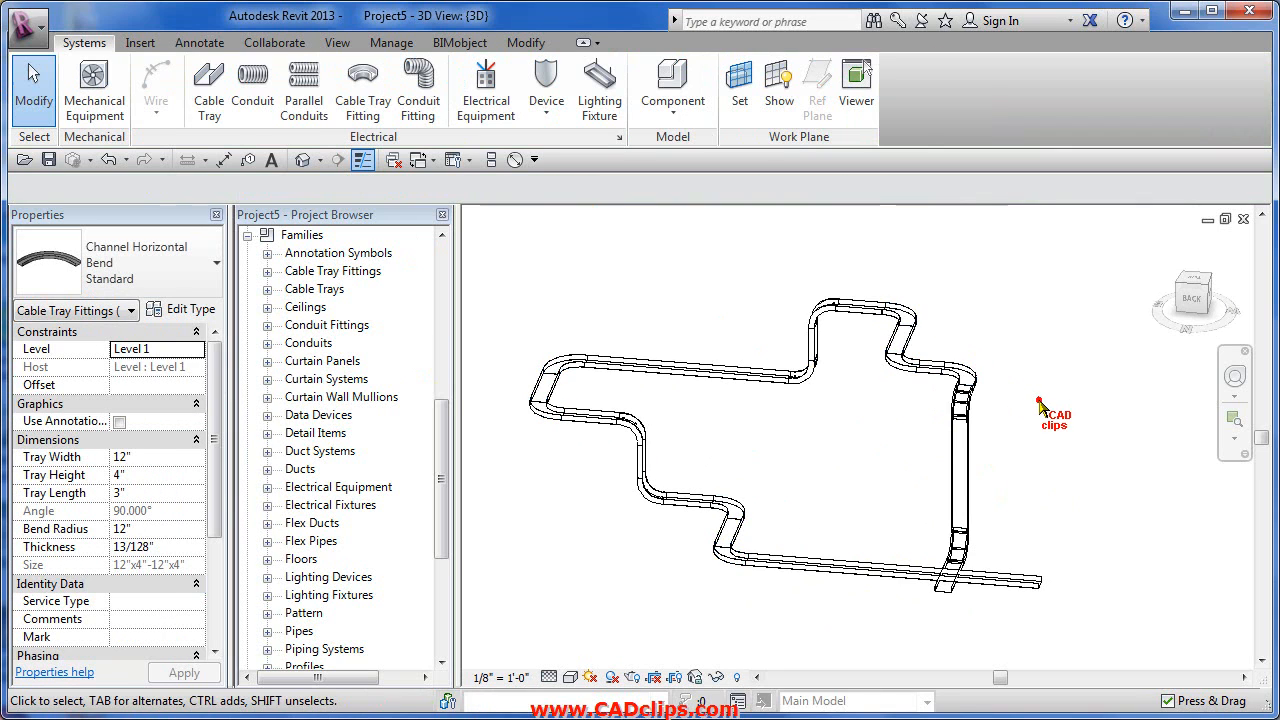
Step: Change both vertical bends of the tallest and shortest risers and the lower bend of the remaining riser to Channel Vertical Inside Bend Standard
{"action": "scroll", "coordinate": [1040, 405], "scroll_direction": "up", "scroll_amount": 2}
{"action": "middle_click_drag", "start_coordinate": [1040, 405], "coordinate": [1076, 390], "text": "shift"}
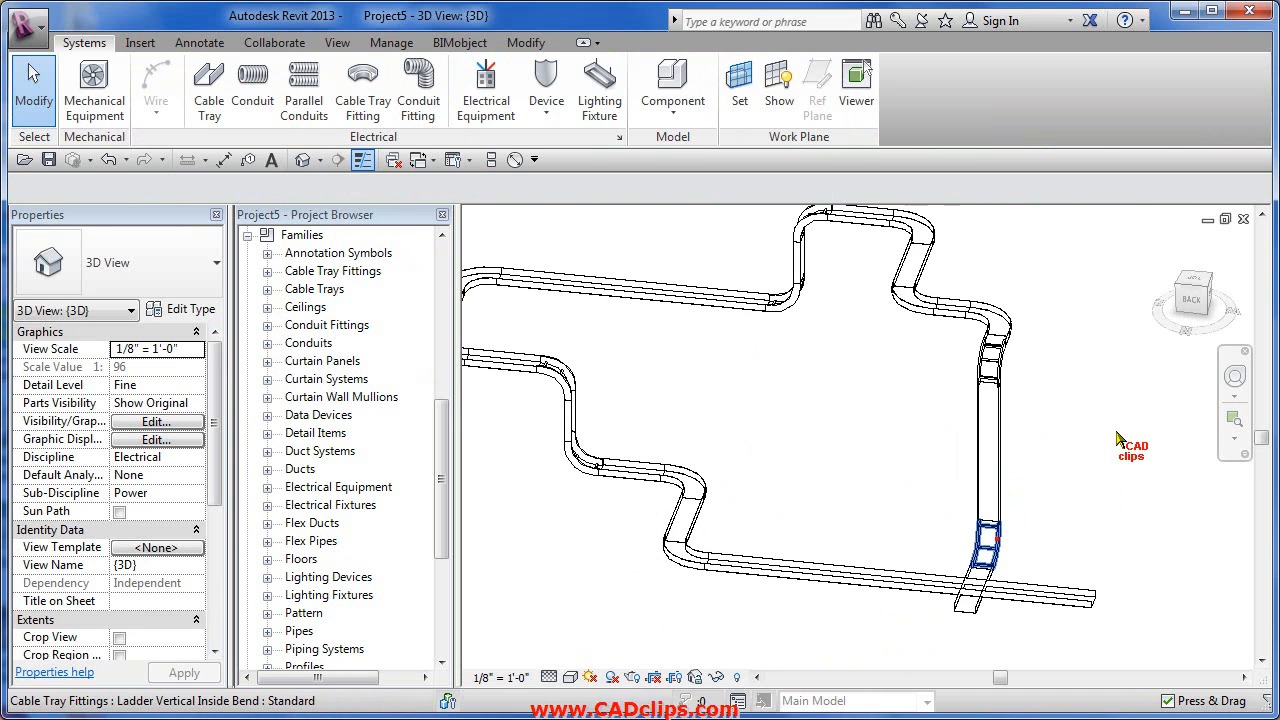
{"action": "left_click", "coordinate": [997, 539]}
{"action": "left_click", "coordinate": [999, 363], "text": "ctrl"}
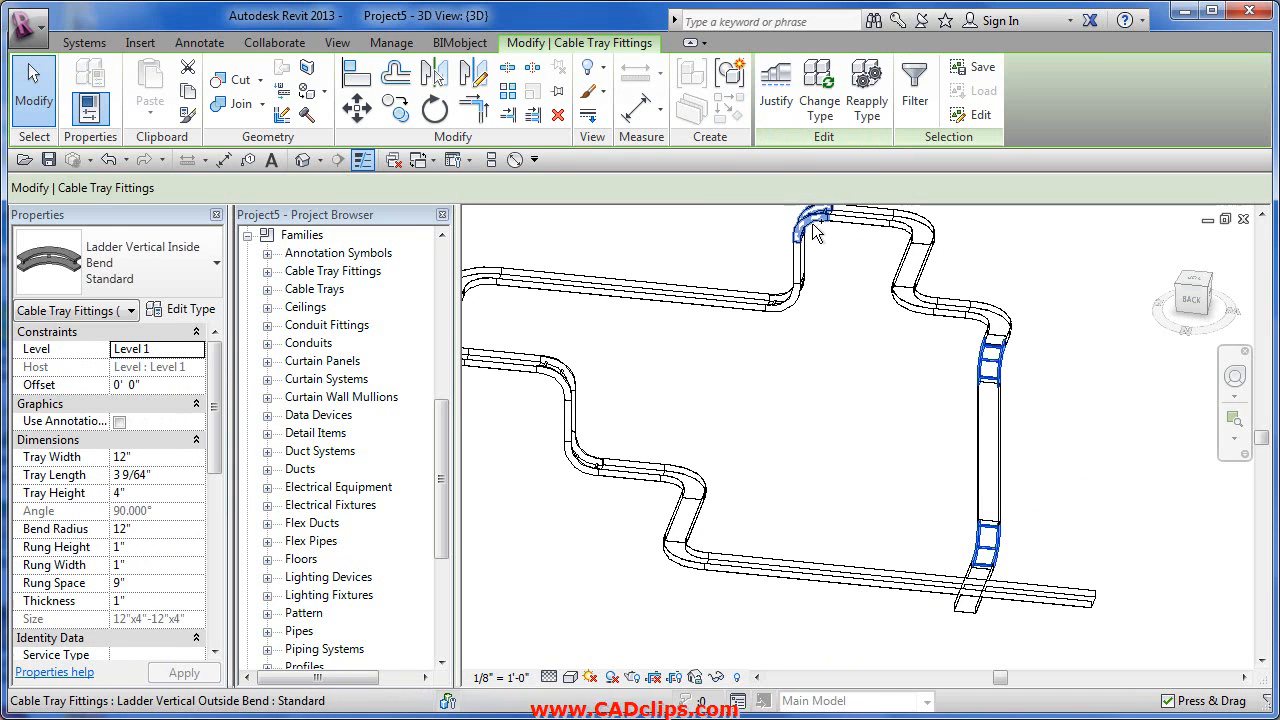
{"action": "left_click", "coordinate": [813, 228], "text": "ctrl"}
{"action": "left_click", "coordinate": [793, 300], "text": "ctrl"}
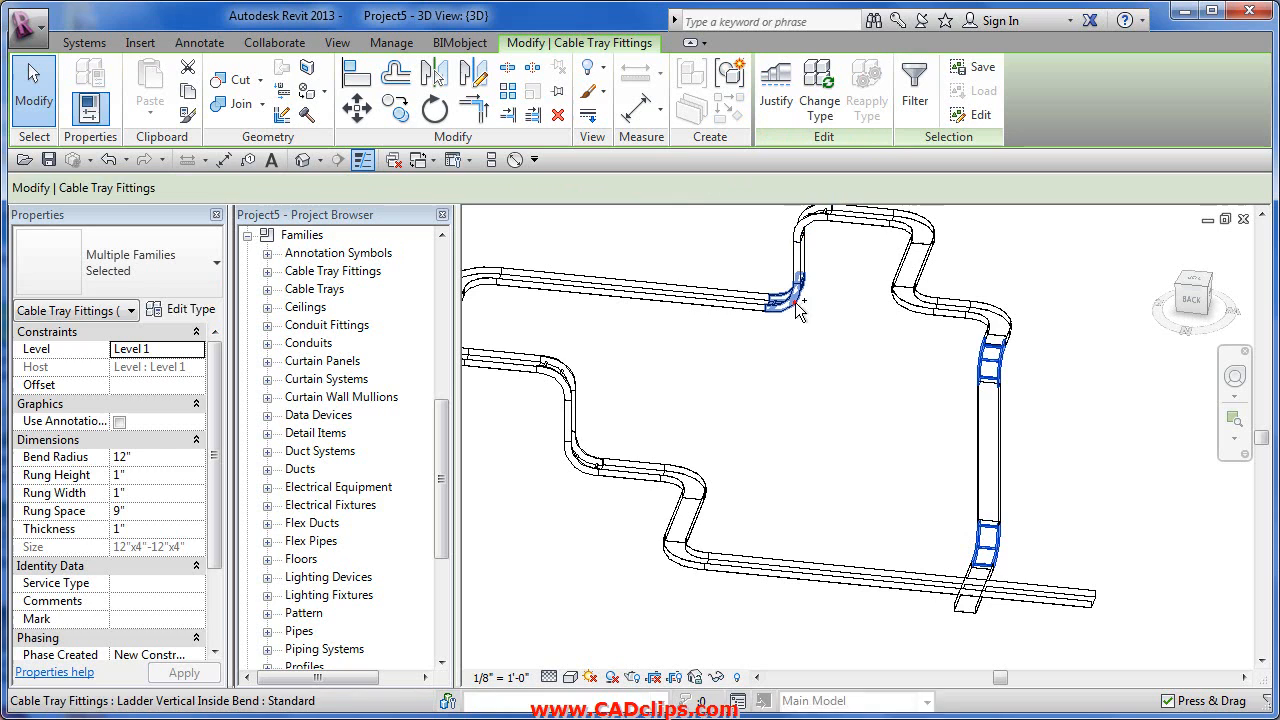
{"action": "left_click", "coordinate": [582, 463], "text": "ctrl"}
{"action": "left_click", "coordinate": [558, 373], "text": "ctrl"}
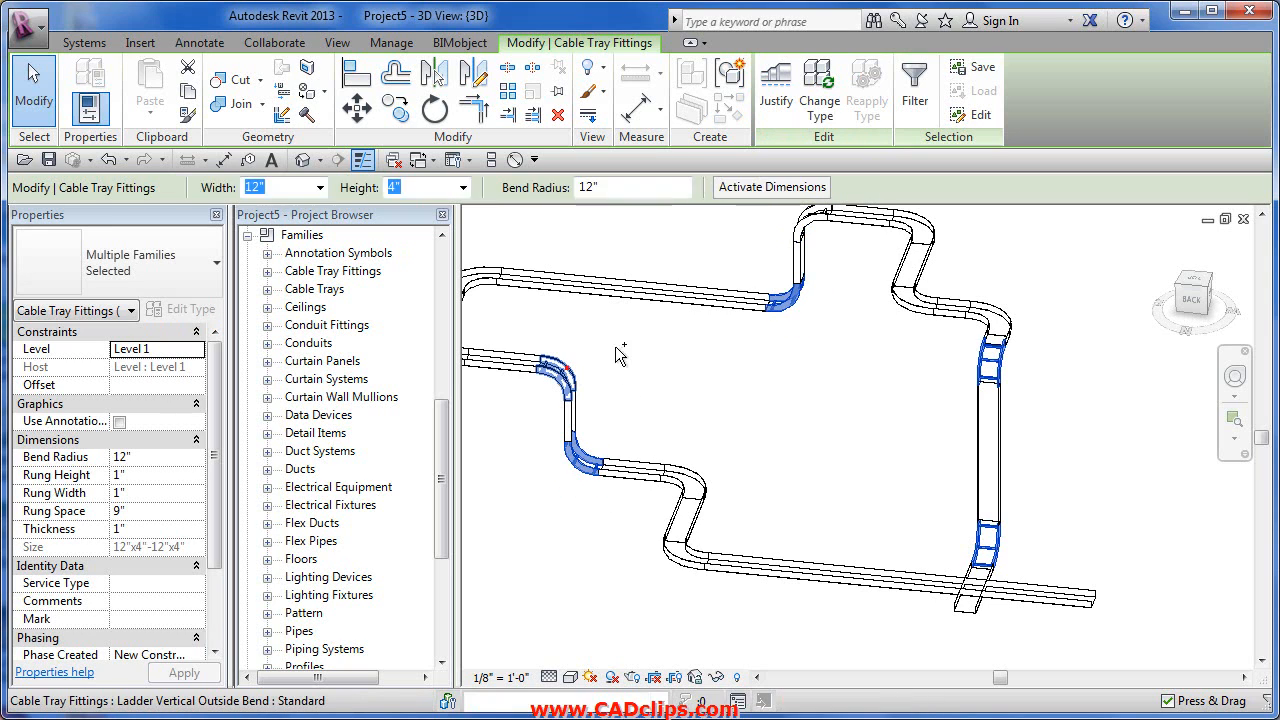
{"action": "left_click", "coordinate": [176, 272]}
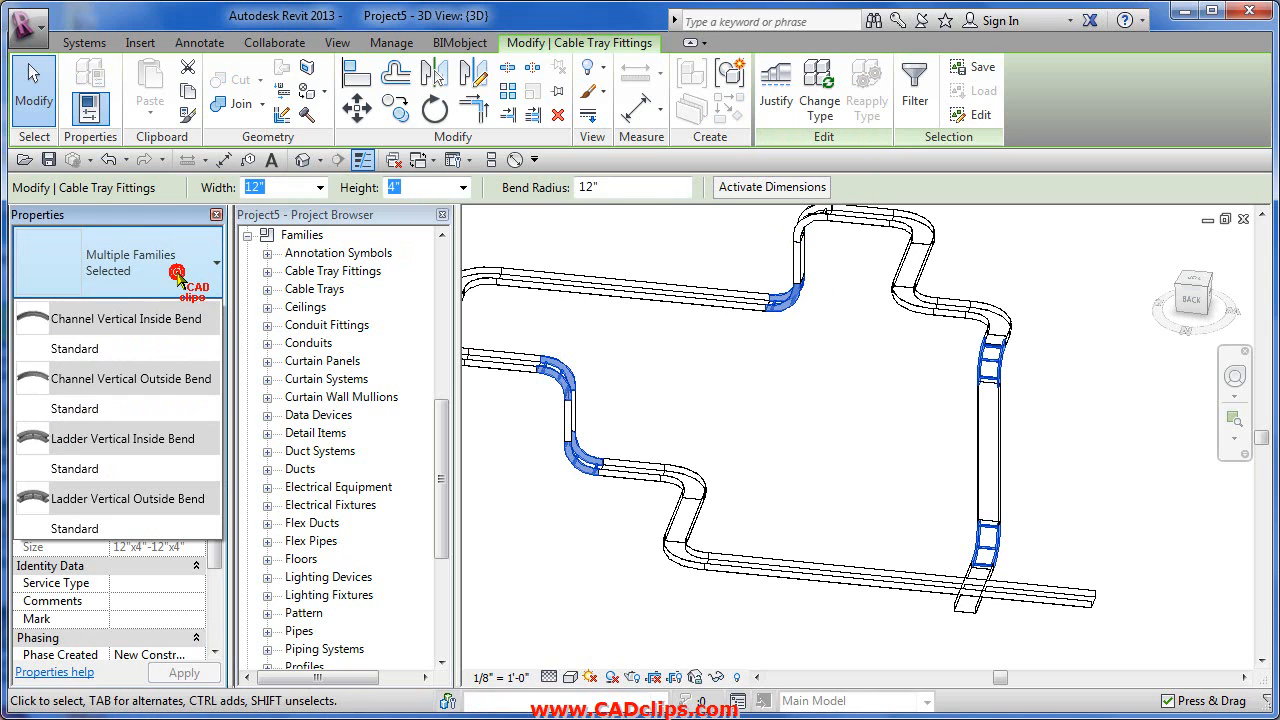
{"action": "left_click", "coordinate": [128, 356]}
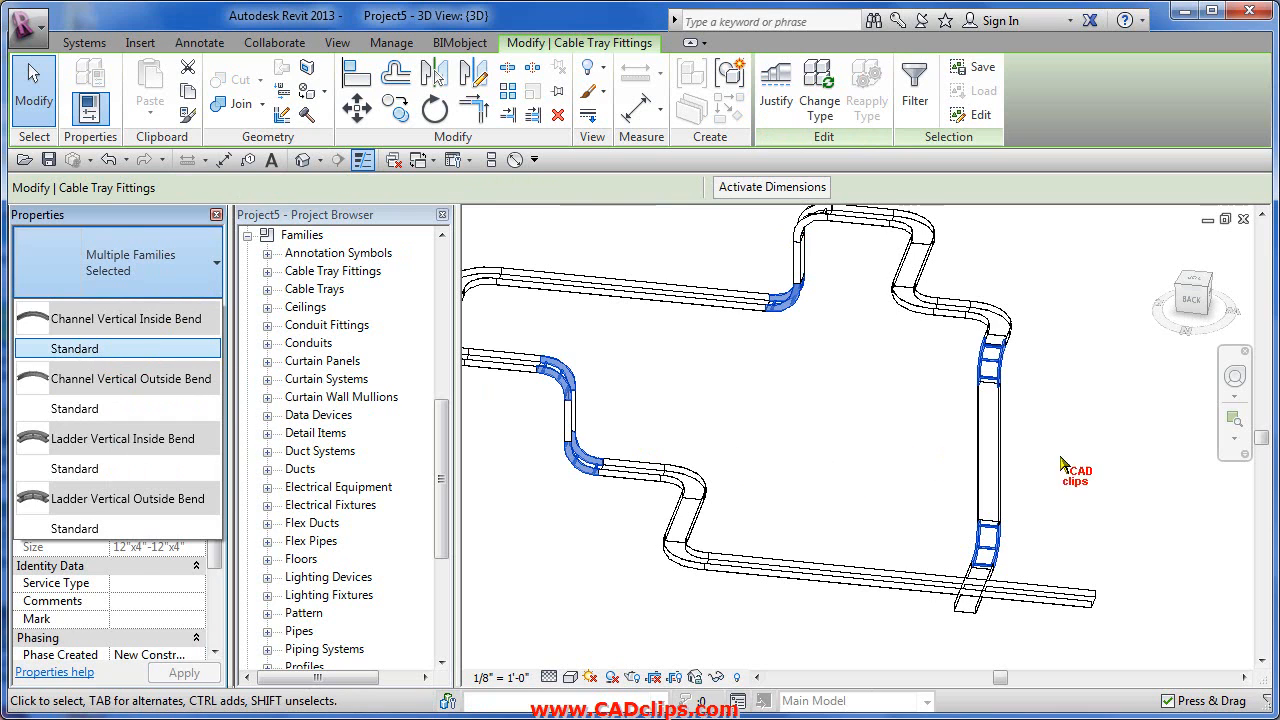
{"action": "left_click", "coordinate": [1038, 510]}
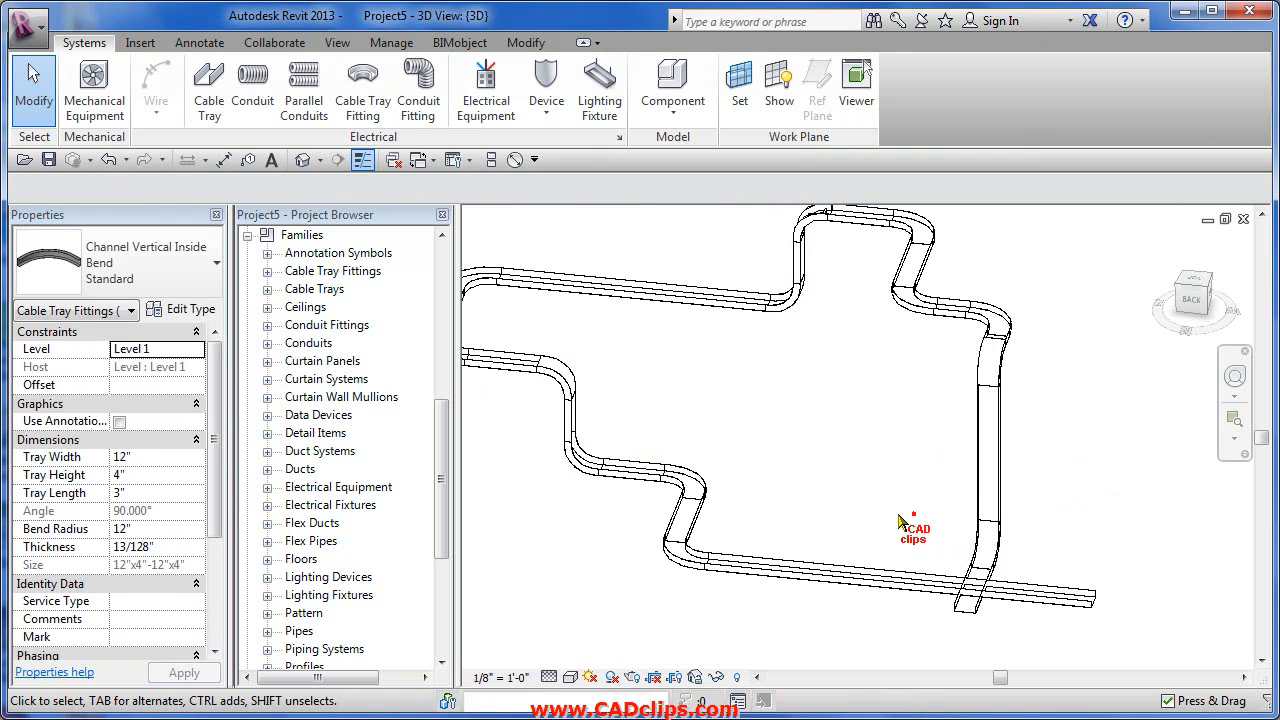
{"action": "middle_click_drag", "start_coordinate": [825, 520], "coordinate": [951, 466], "text": "shift"}
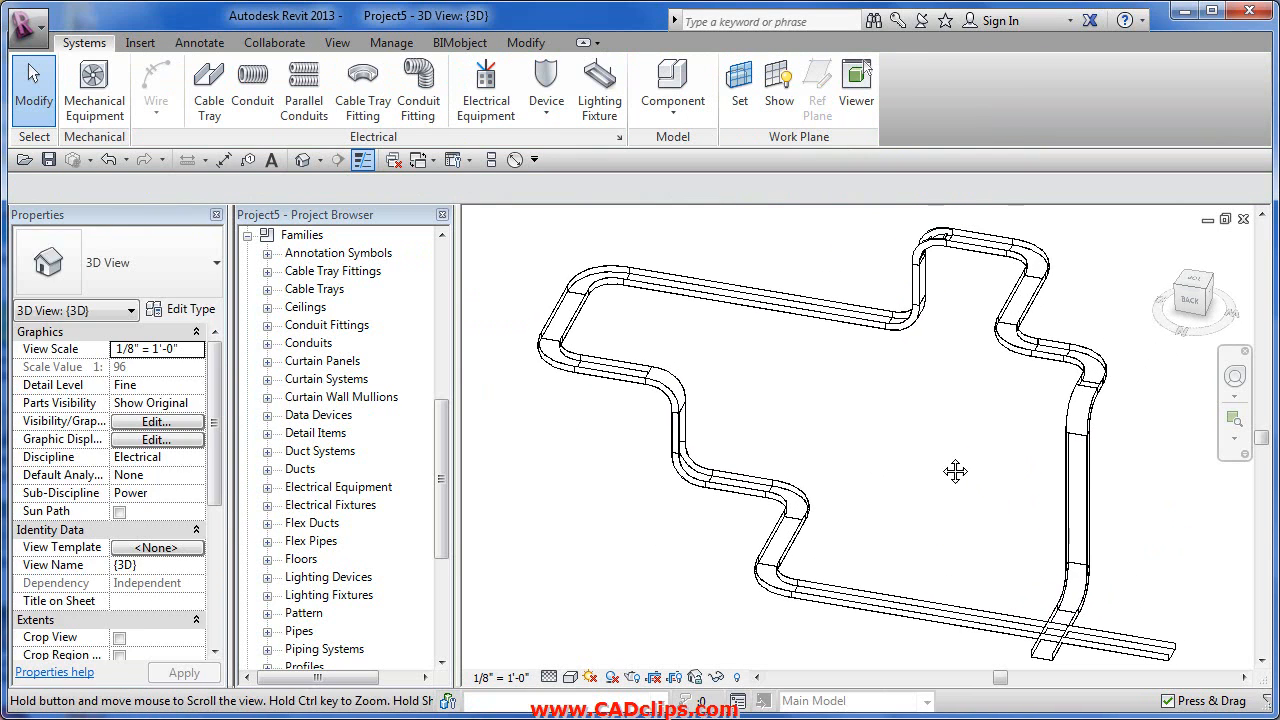
Step: Draw a separate two-segment run of Single Rail Cable Tray without fittings outside the loop, the first segment about 6'-10" long
{"action": "left_click", "coordinate": [228, 90]}
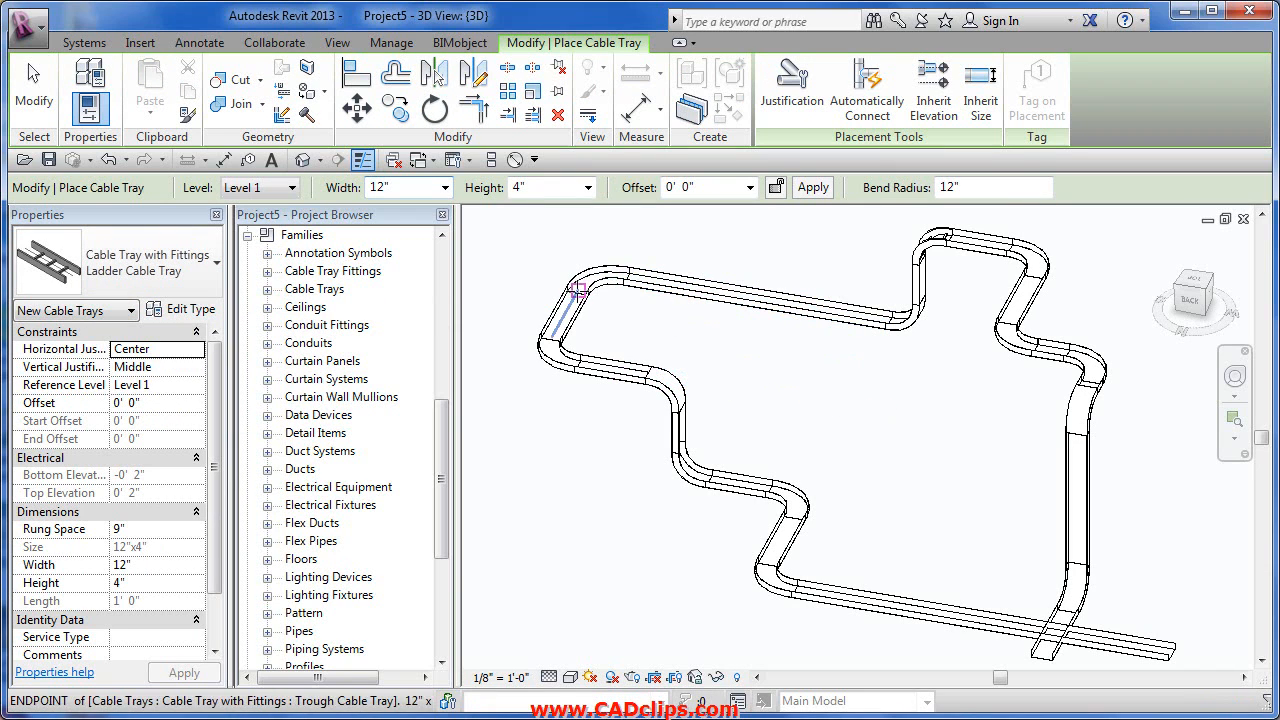
{"action": "left_click", "coordinate": [180, 285]}
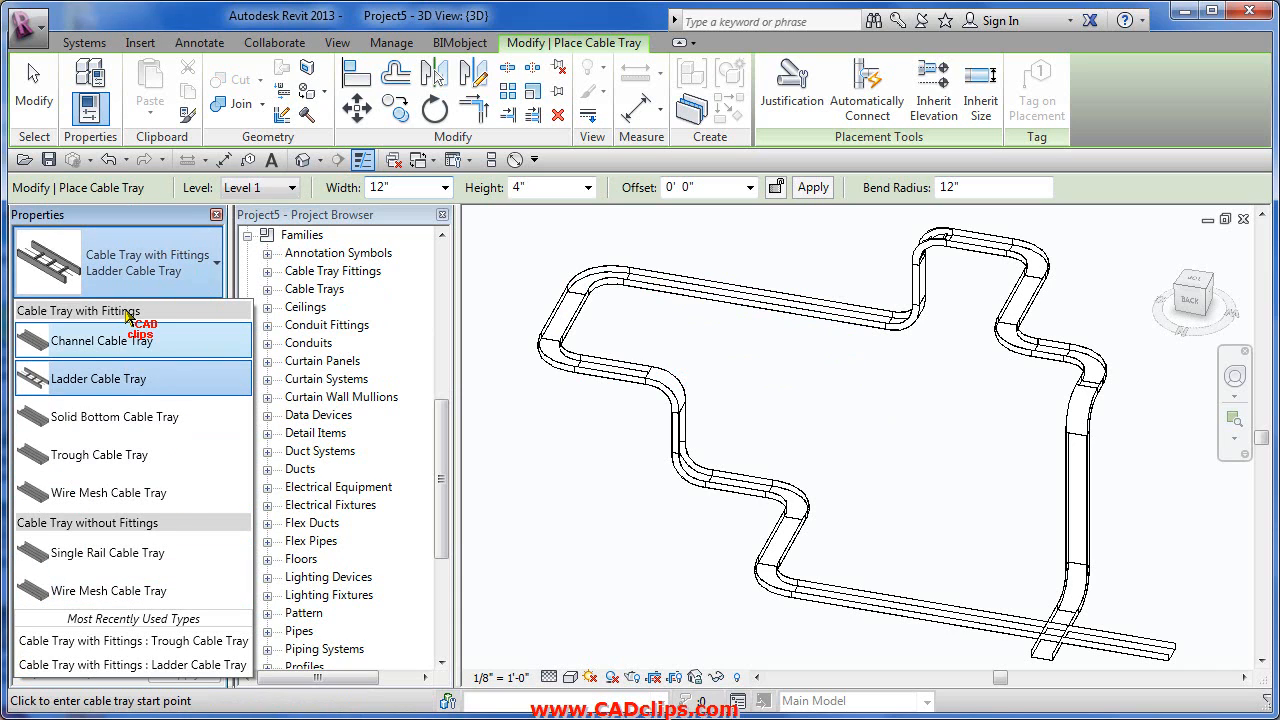
{"action": "left_click", "coordinate": [139, 561]}
{"action": "left_click", "coordinate": [502, 553]}
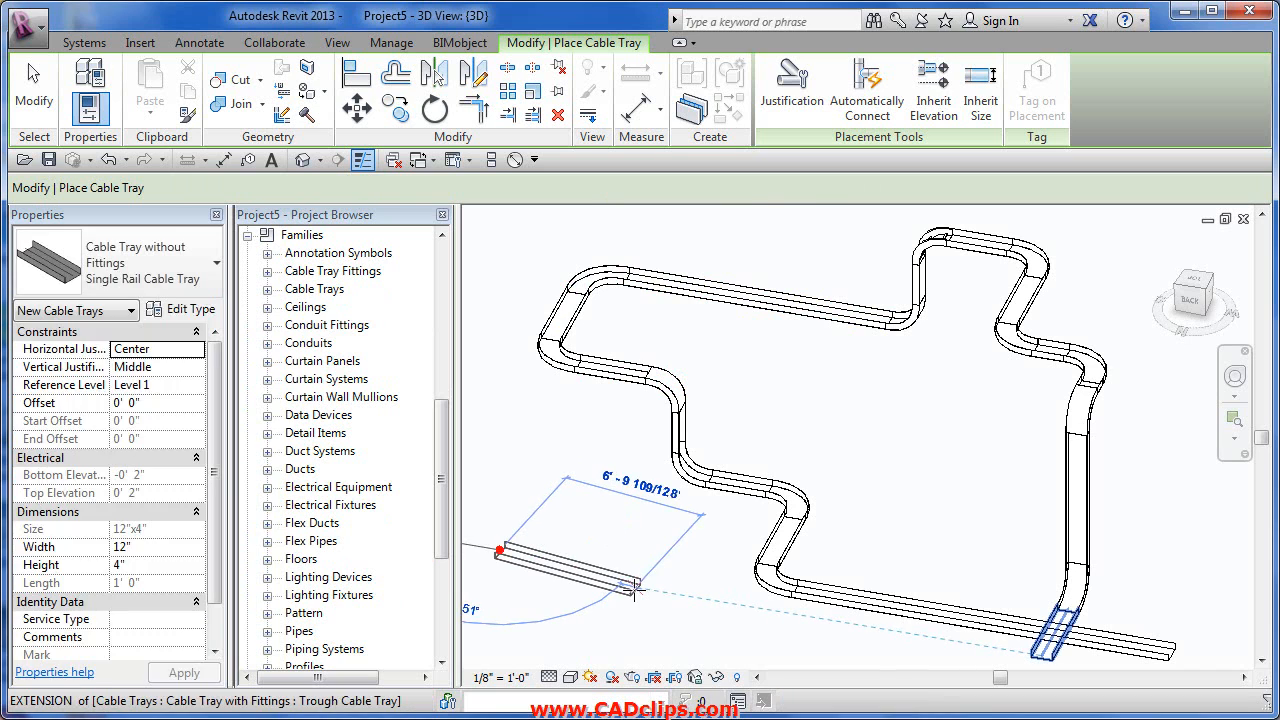
{"action": "left_click", "coordinate": [632, 588]}
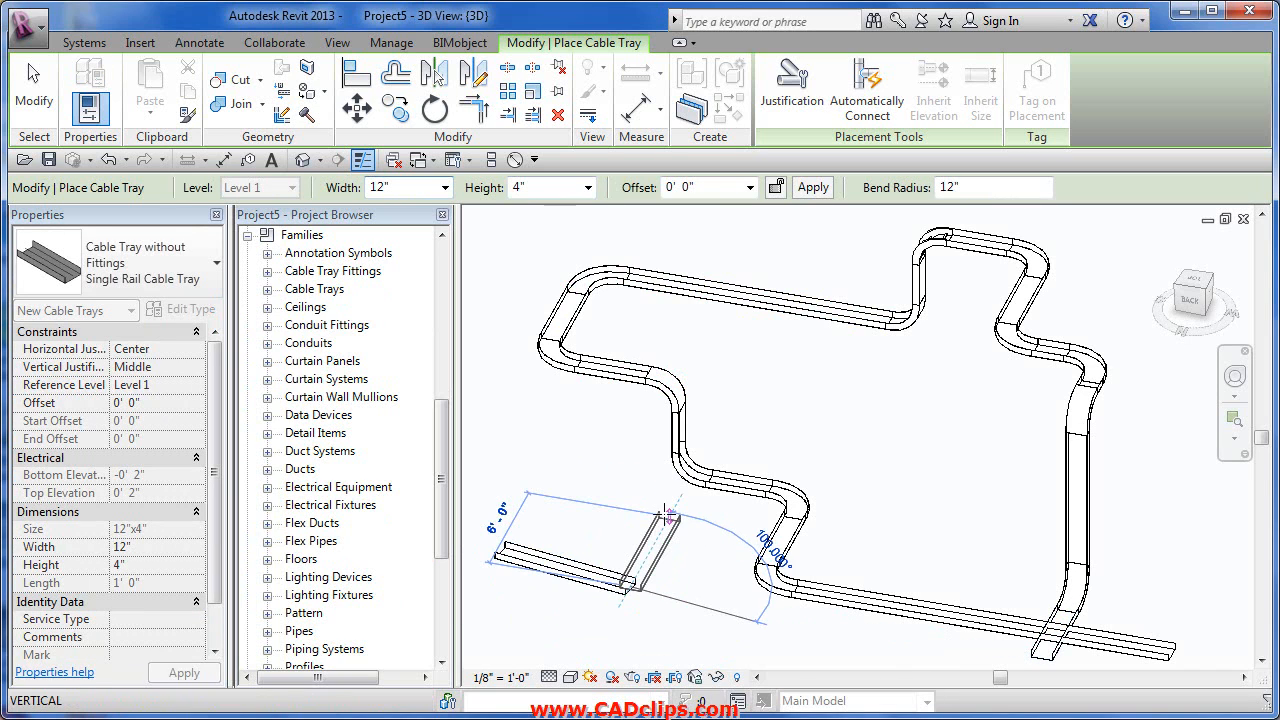
{"action": "left_click", "coordinate": [735, 580]}
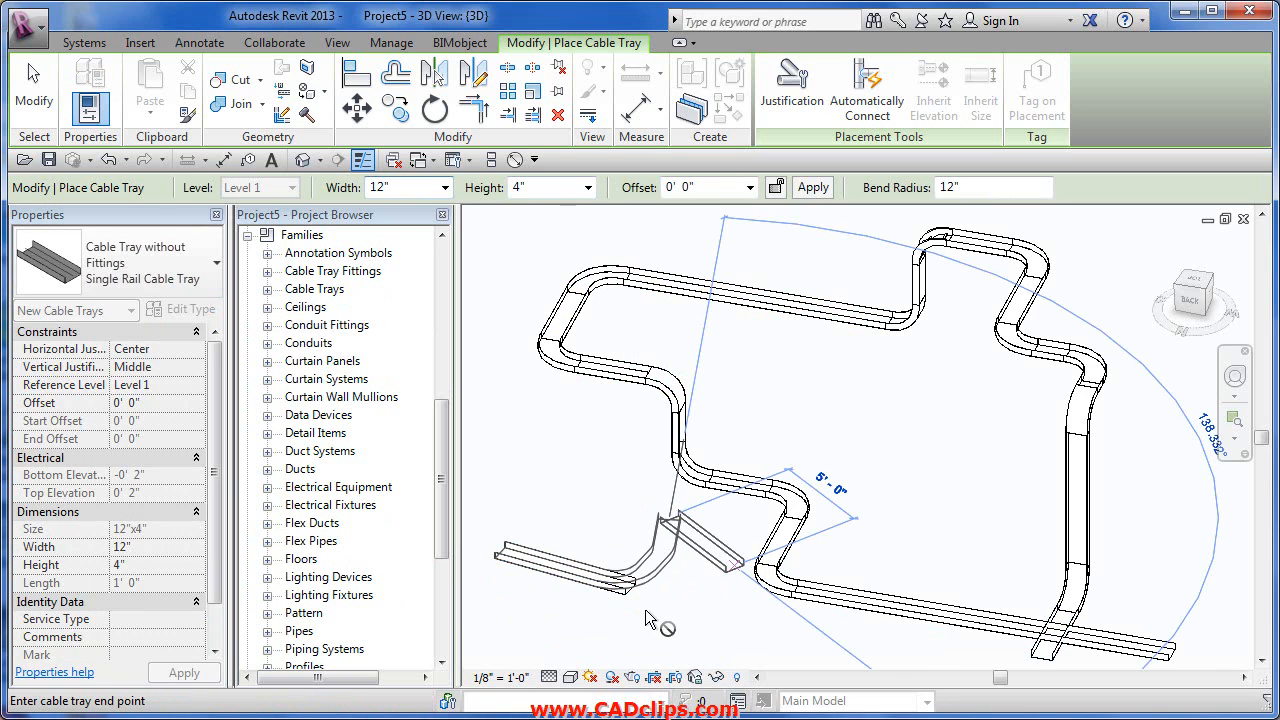
{"action": "key", "text": "Escape"}
{"action": "key", "text": "Escape"}
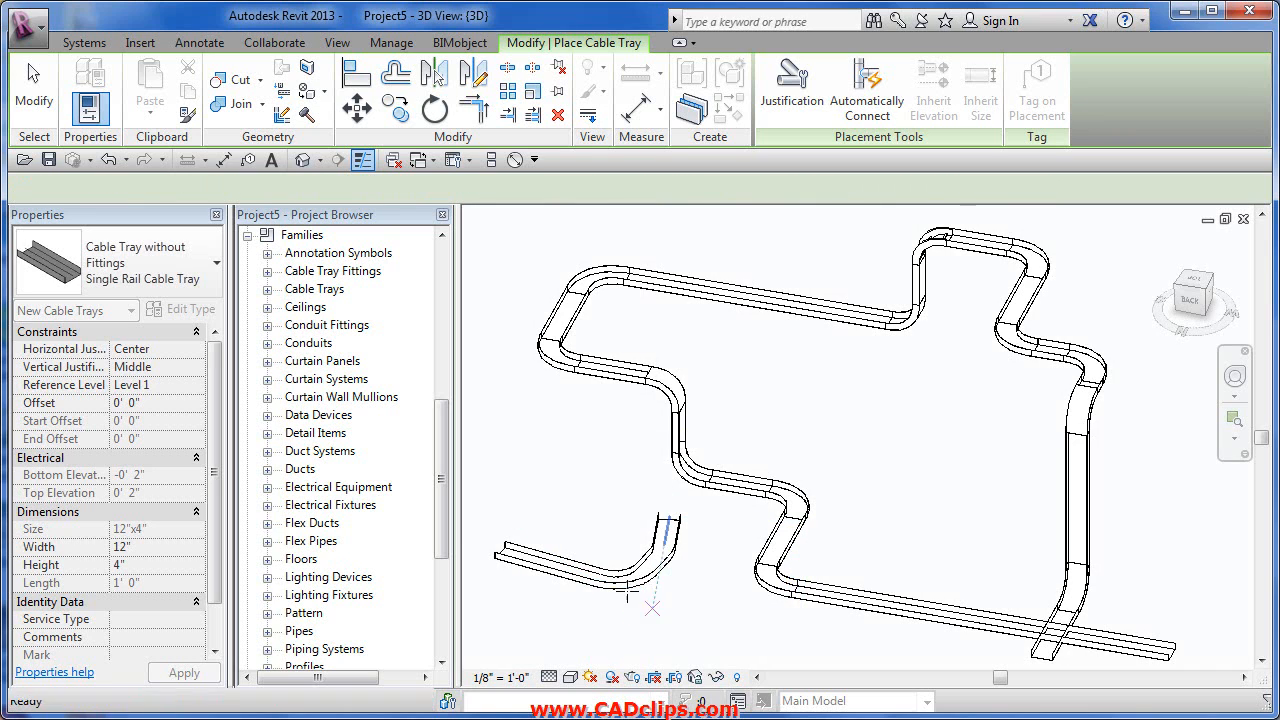
{"action": "scroll", "coordinate": [628, 594], "scroll_direction": "up", "scroll_amount": 2}
{"action": "key", "text": "Escape"}
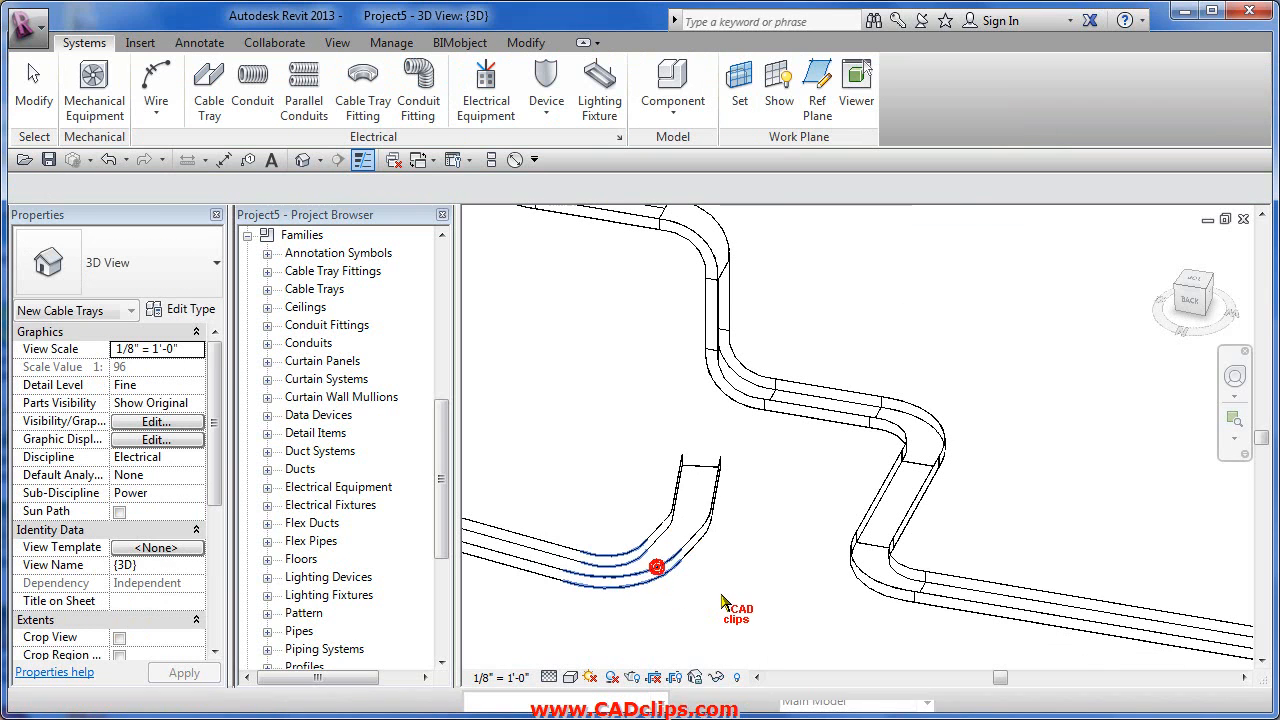
Step: Check the type of the bend in the separate single rail run and delete that whole run
{"action": "left_click", "coordinate": [657, 567]}
{"action": "scroll", "coordinate": [722, 604], "scroll_direction": "down", "scroll_amount": 2}
{"action": "key", "text": "Escape"}
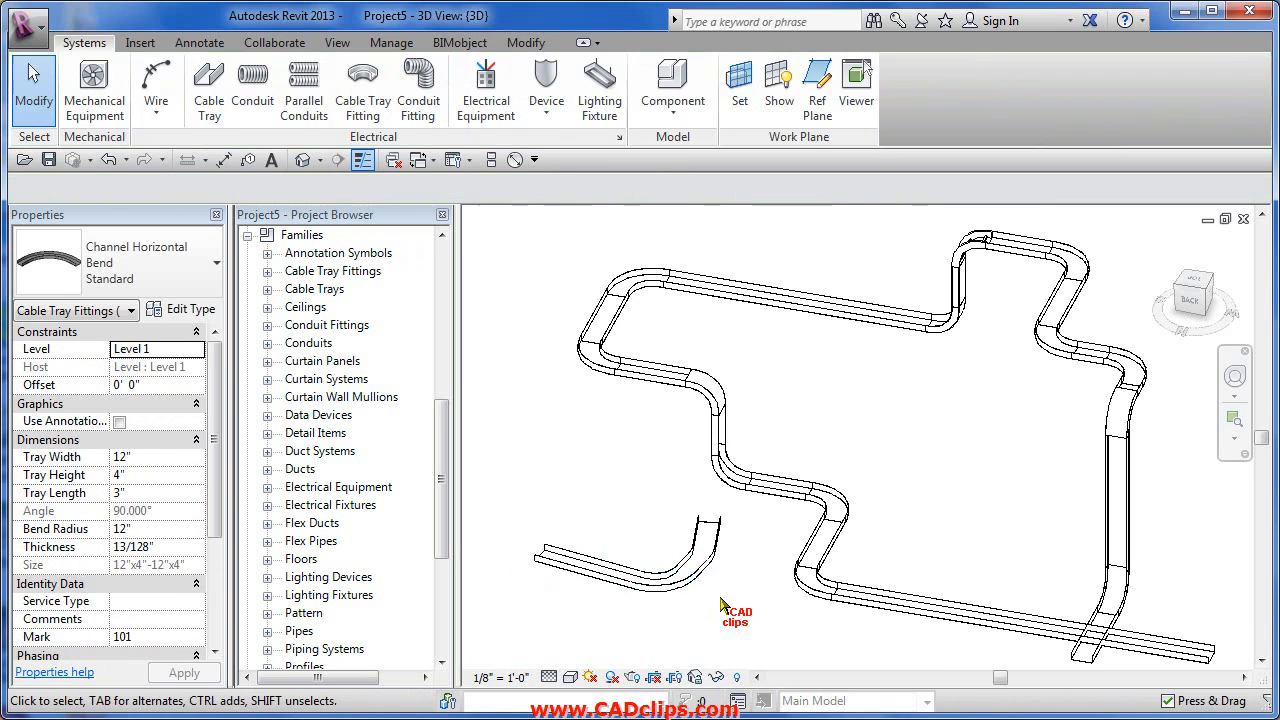
{"action": "left_click_drag", "start_coordinate": [587, 518], "coordinate": [617, 608]}
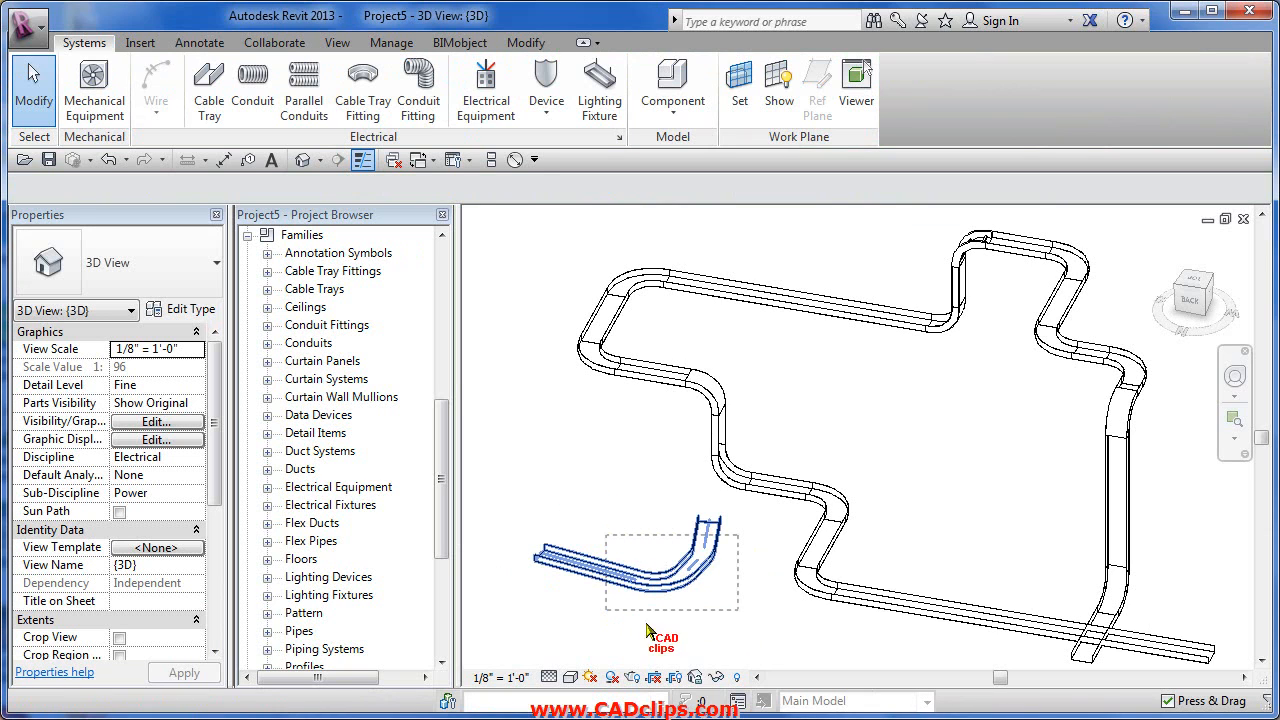
{"action": "key", "text": "Delete"}
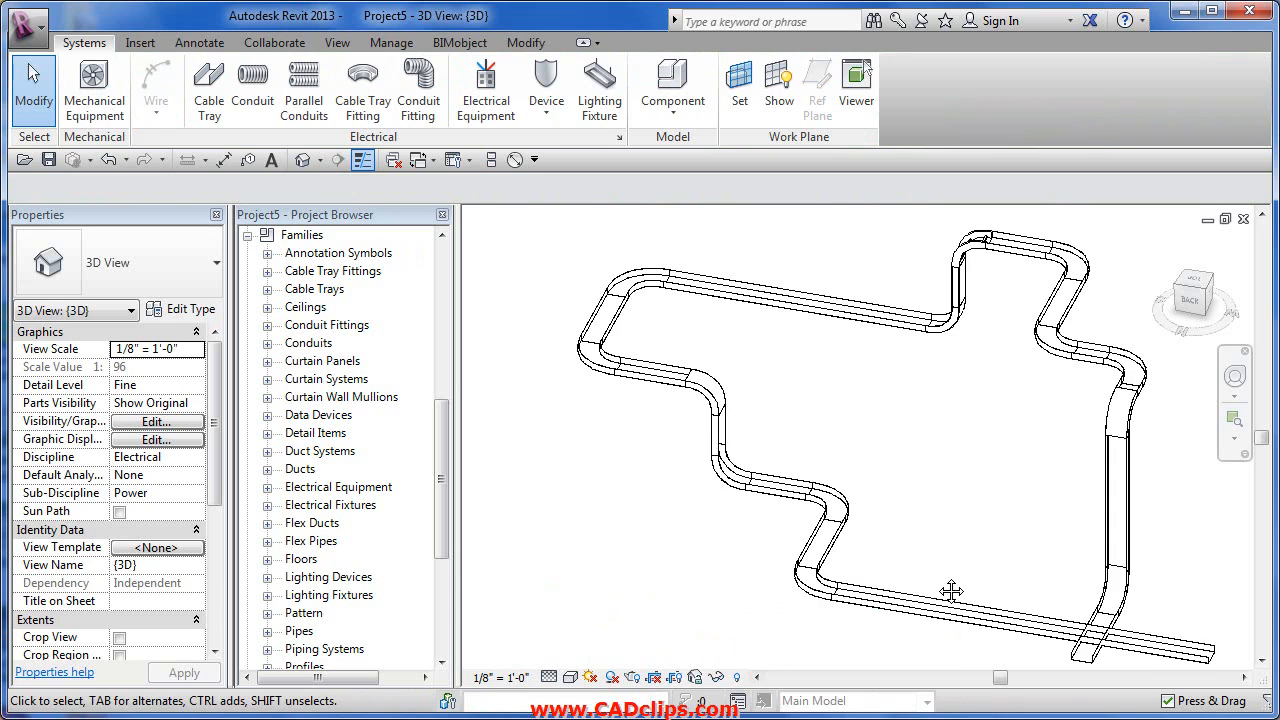
Step: Set the 3D view's visual style to Shaded
{"action": "middle_click_drag", "start_coordinate": [951, 591], "coordinate": [893, 557]}
{"action": "middle_click_drag", "start_coordinate": [1062, 522], "coordinate": [1037, 547], "text": "shift"}
{"action": "left_click", "coordinate": [571, 678]}
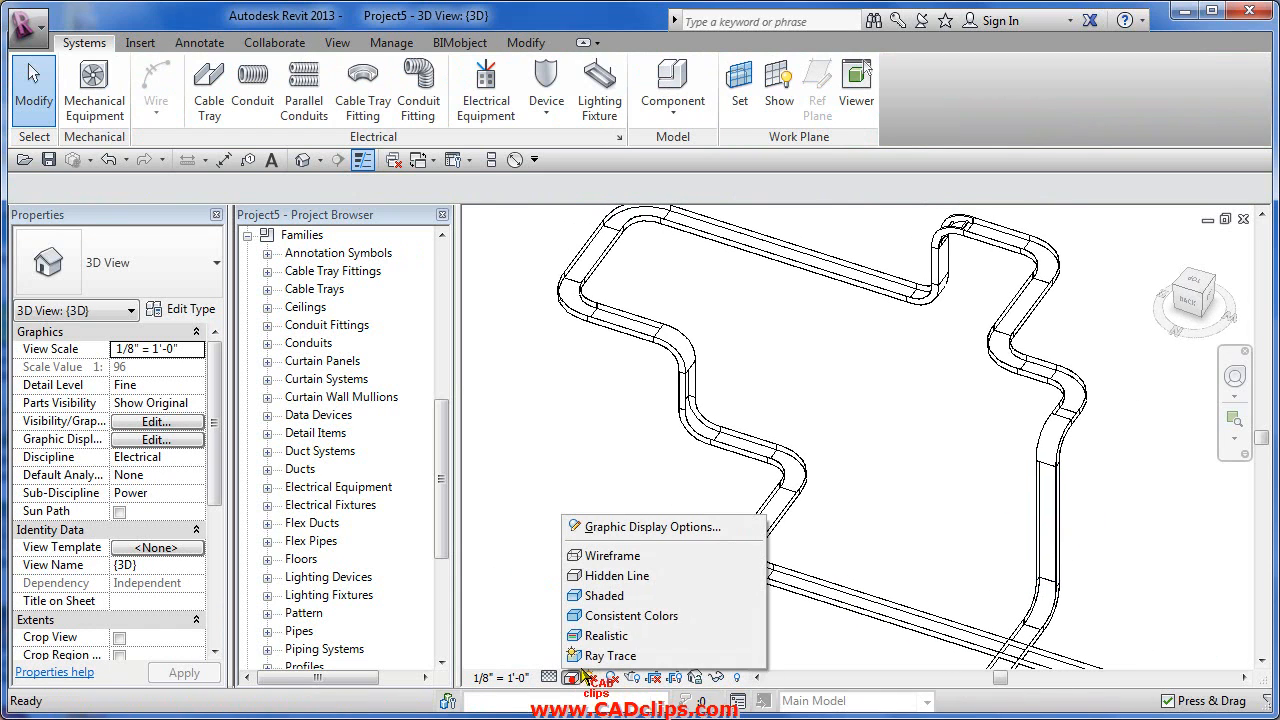
{"action": "left_click", "coordinate": [610, 596]}
Step: Review the types available for the upper vertical bend of the short drop, keep its current type and clear the selection
{"action": "mouse_move", "coordinate": [829, 537]}
{"action": "middle_mouse_down", "text": "shift"}
{"action": "mouse_move", "coordinate": [851, 498]}
{"action": "mouse_move", "coordinate": [851, 417]}
{"action": "middle_mouse_up", "text": "shift"}
{"action": "middle_click_drag", "start_coordinate": [830, 484], "coordinate": [807, 453], "text": "shift"}
{"action": "scroll", "coordinate": [710, 374], "scroll_direction": "up", "scroll_amount": 2}
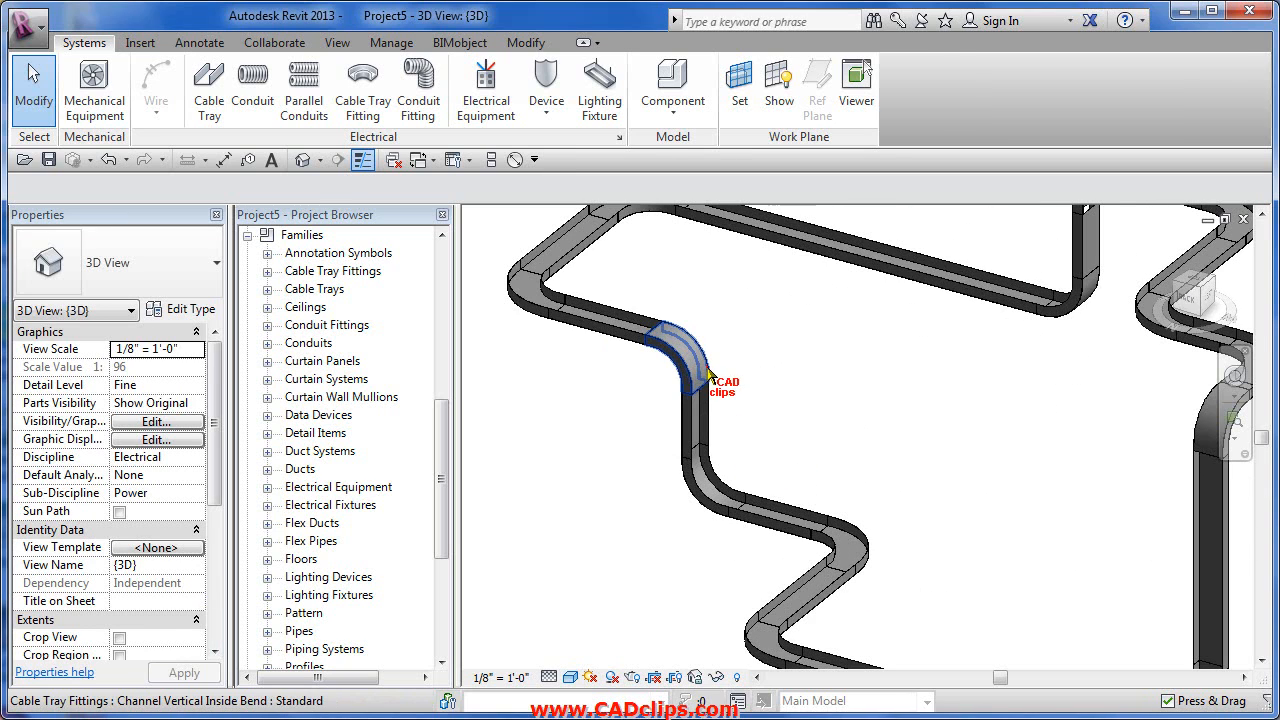
{"action": "left_click", "coordinate": [682, 356]}
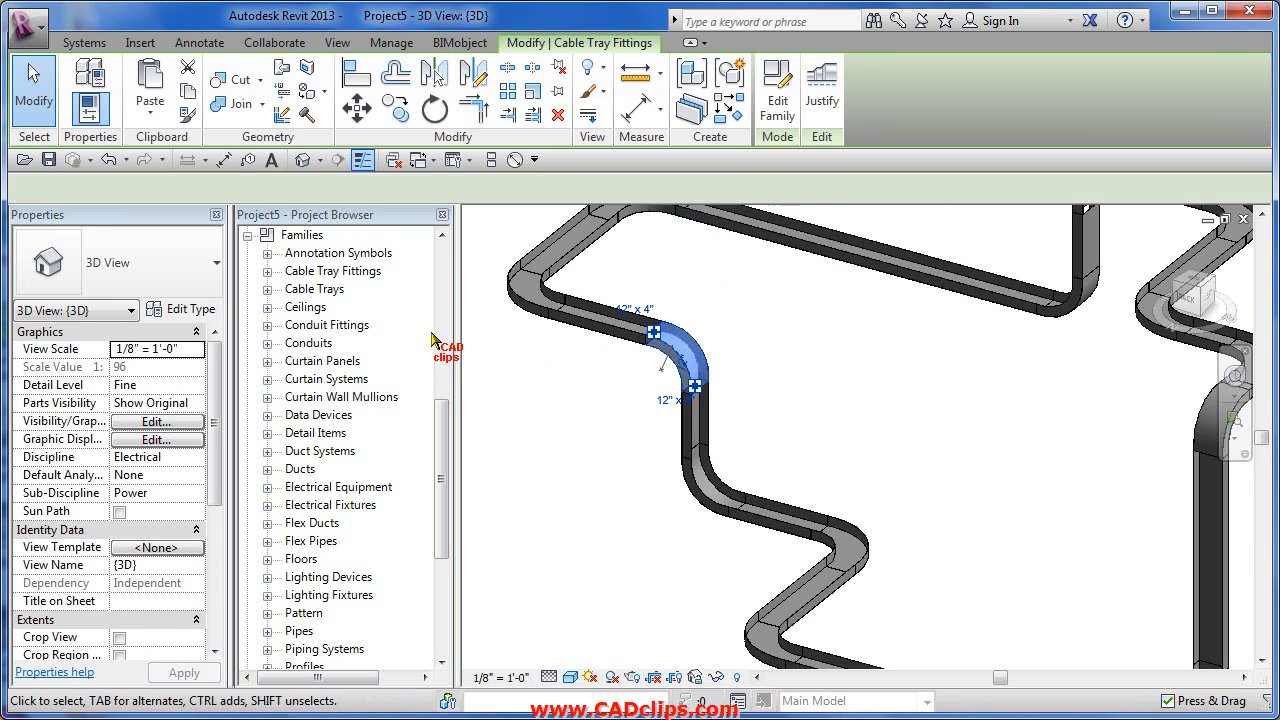
{"action": "left_click", "coordinate": [198, 279]}
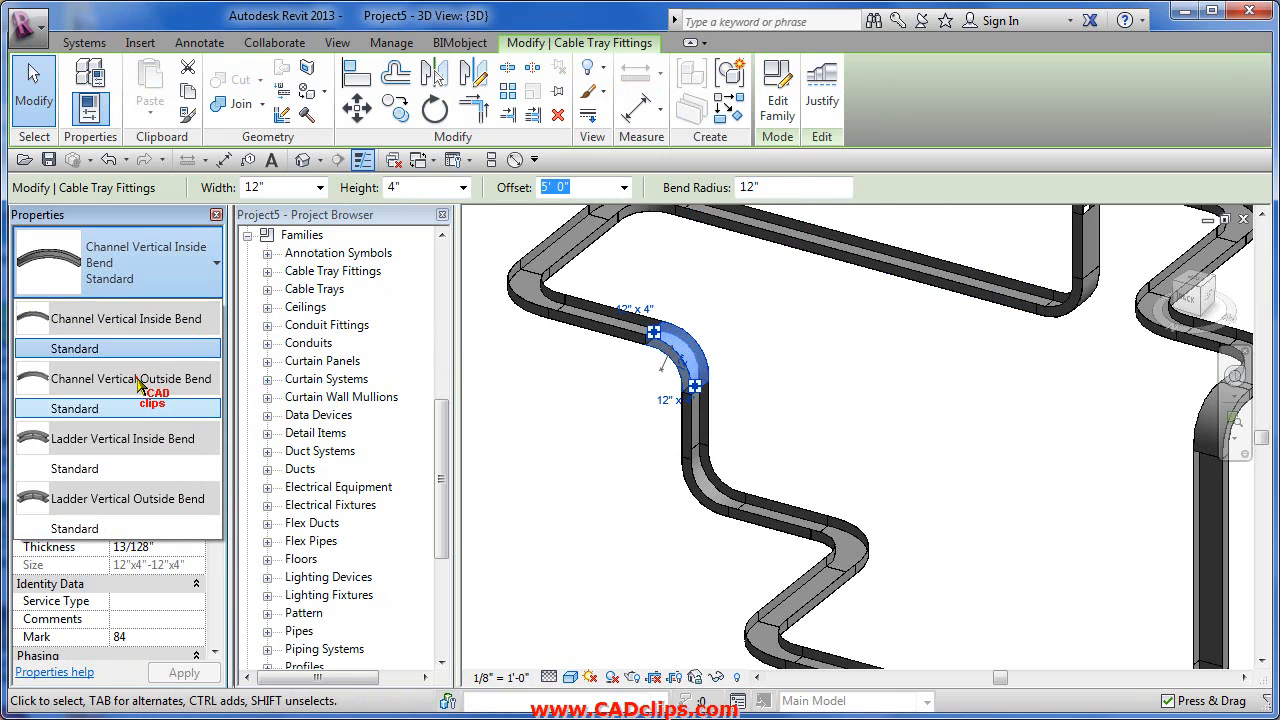
{"action": "left_click", "coordinate": [773, 400]}
{"action": "left_click", "coordinate": [773, 400]}
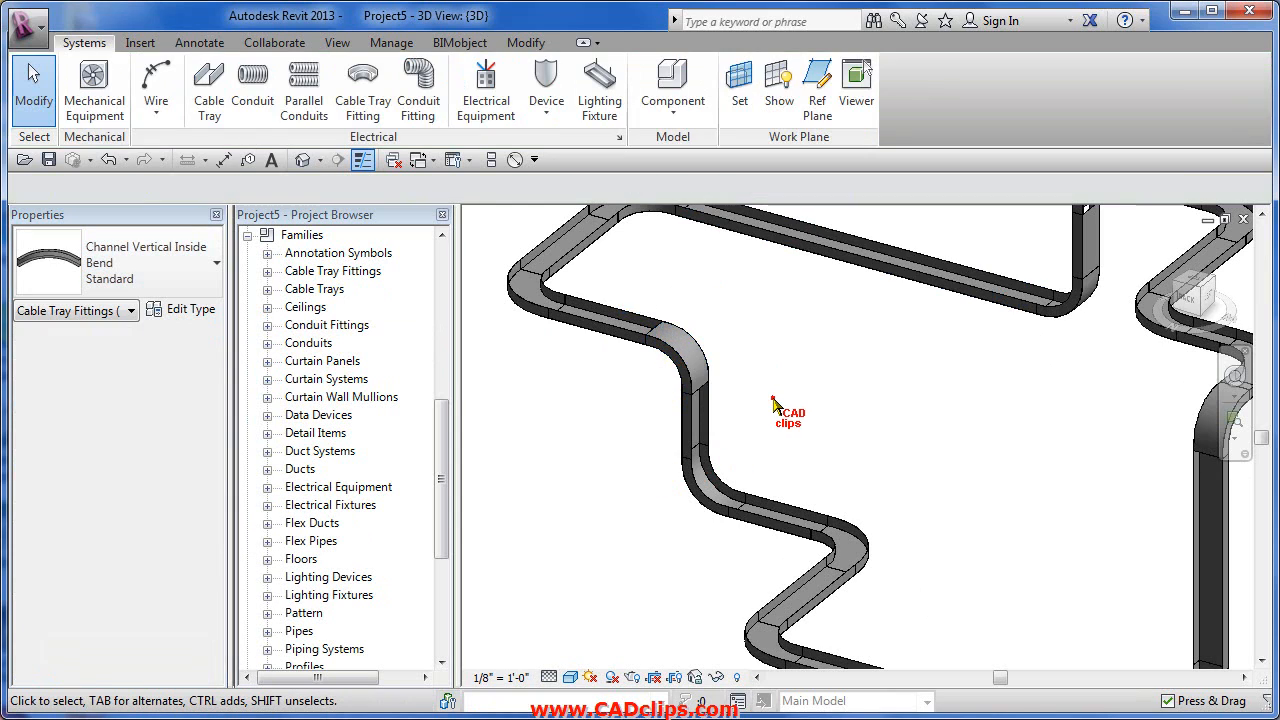
Step: Examine the converted trays and bends along the run, from the short drop to the crossing below the tallest riser
{"action": "scroll", "coordinate": [709, 378], "scroll_direction": "up", "scroll_amount": 2}
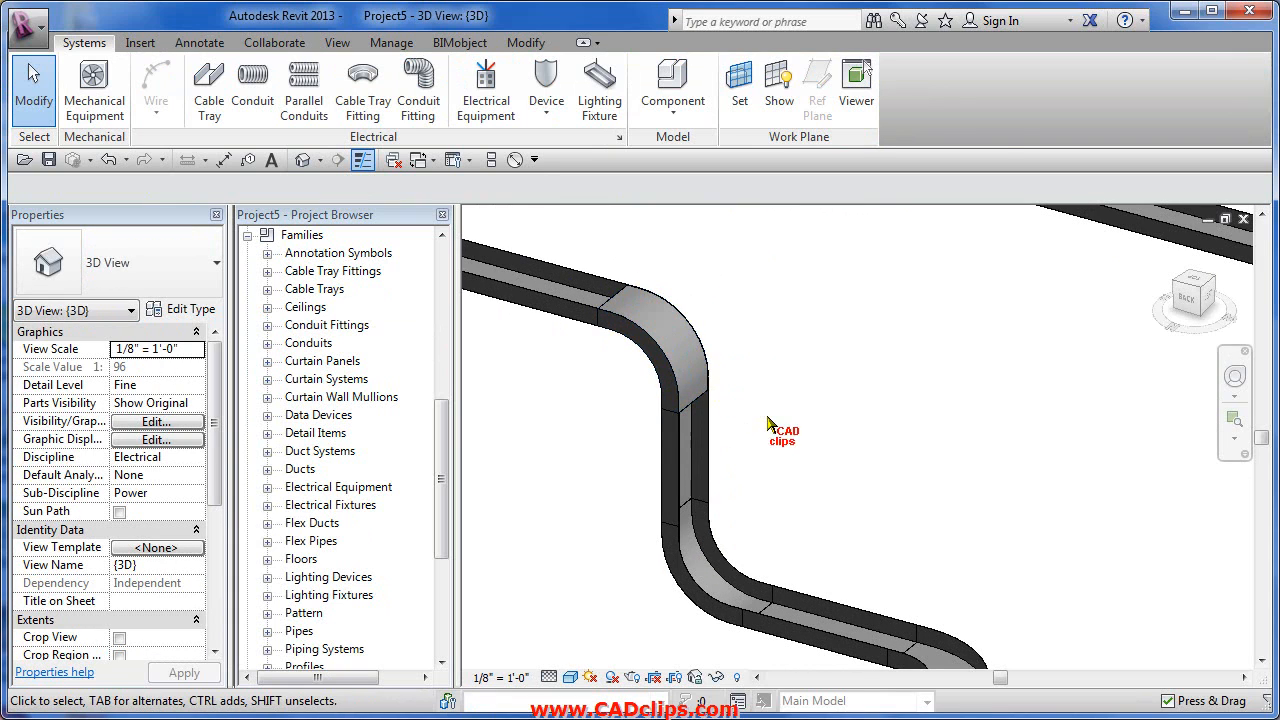
{"action": "scroll", "coordinate": [768, 418], "scroll_direction": "down", "scroll_amount": 2}
{"action": "middle_click_drag", "start_coordinate": [817, 480], "coordinate": [474, 606]}
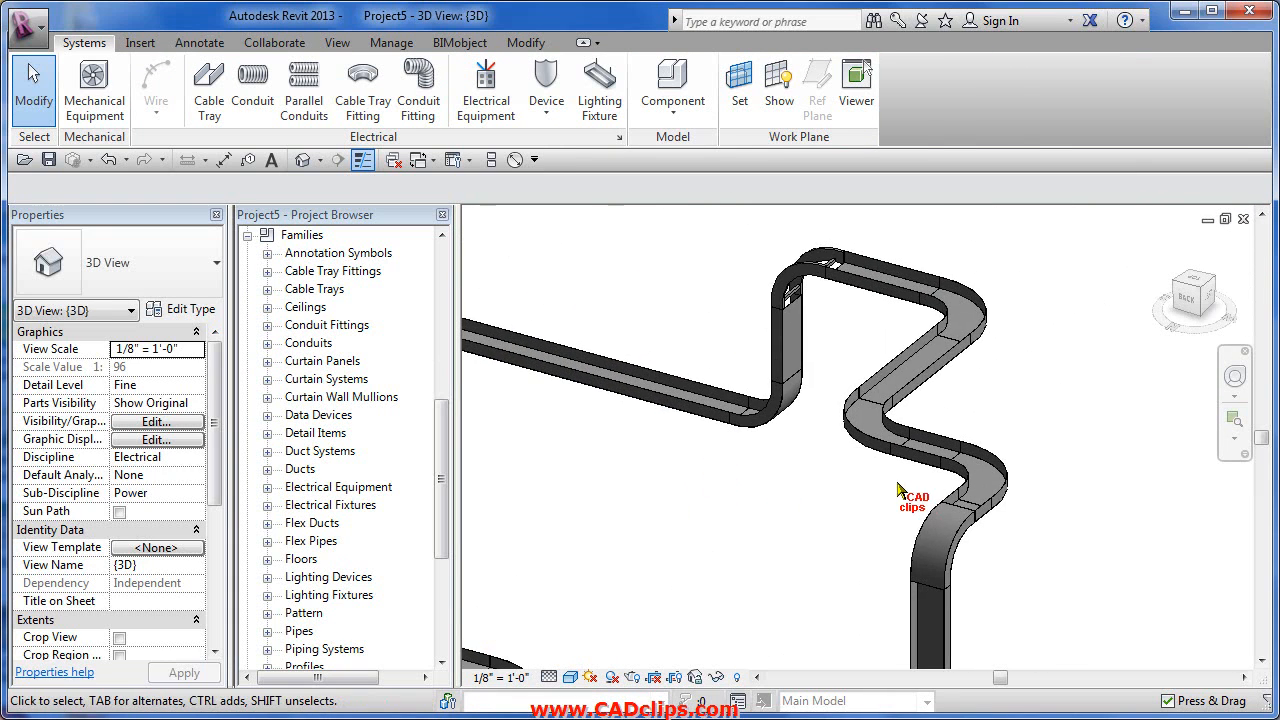
{"action": "middle_click_drag", "start_coordinate": [898, 490], "coordinate": [858, 488]}
{"action": "middle_click_drag", "start_coordinate": [894, 594], "coordinate": [886, 431]}
{"action": "middle_click_drag", "start_coordinate": [828, 660], "coordinate": [845, 549]}
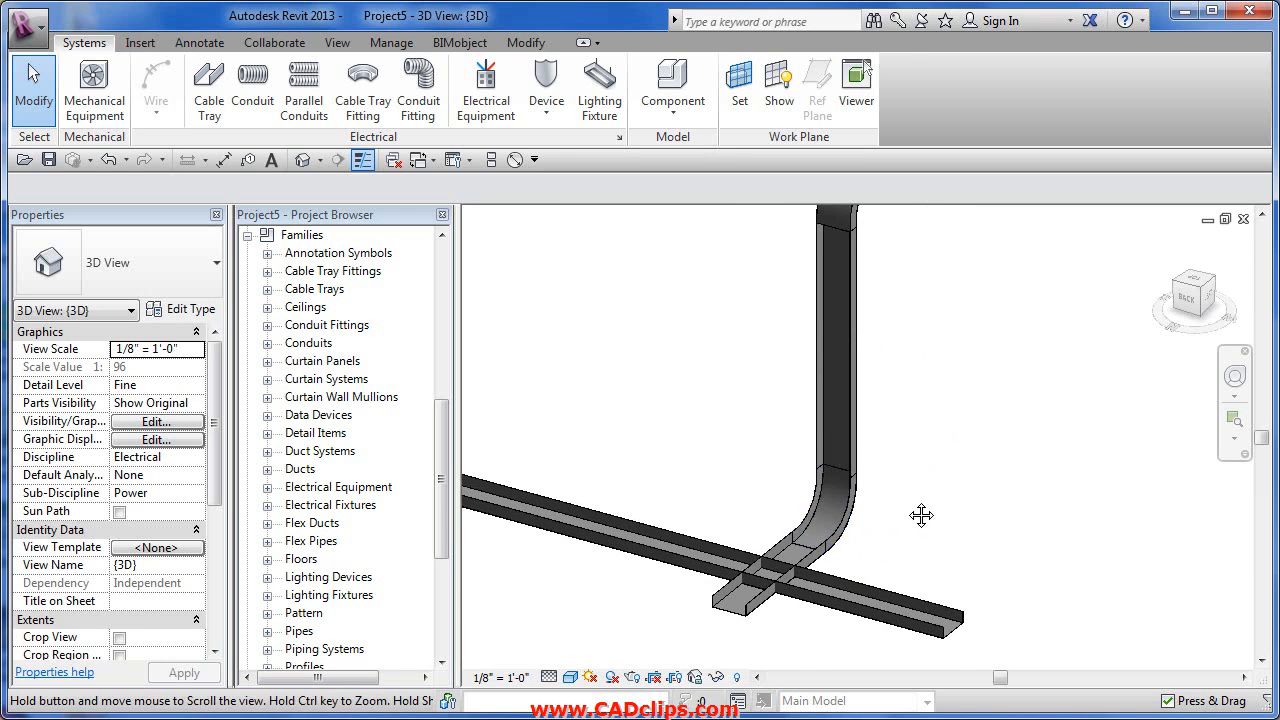
{"action": "middle_click_drag", "start_coordinate": [921, 515], "coordinate": [891, 605]}
Step: Inspect the upper vertical bend of the tallest riser and its type from several angles, and review the whole shaded run
{"action": "left_click", "coordinate": [828, 286]}
{"action": "middle_click_drag", "start_coordinate": [828, 286], "coordinate": [694, 277], "text": "shift"}
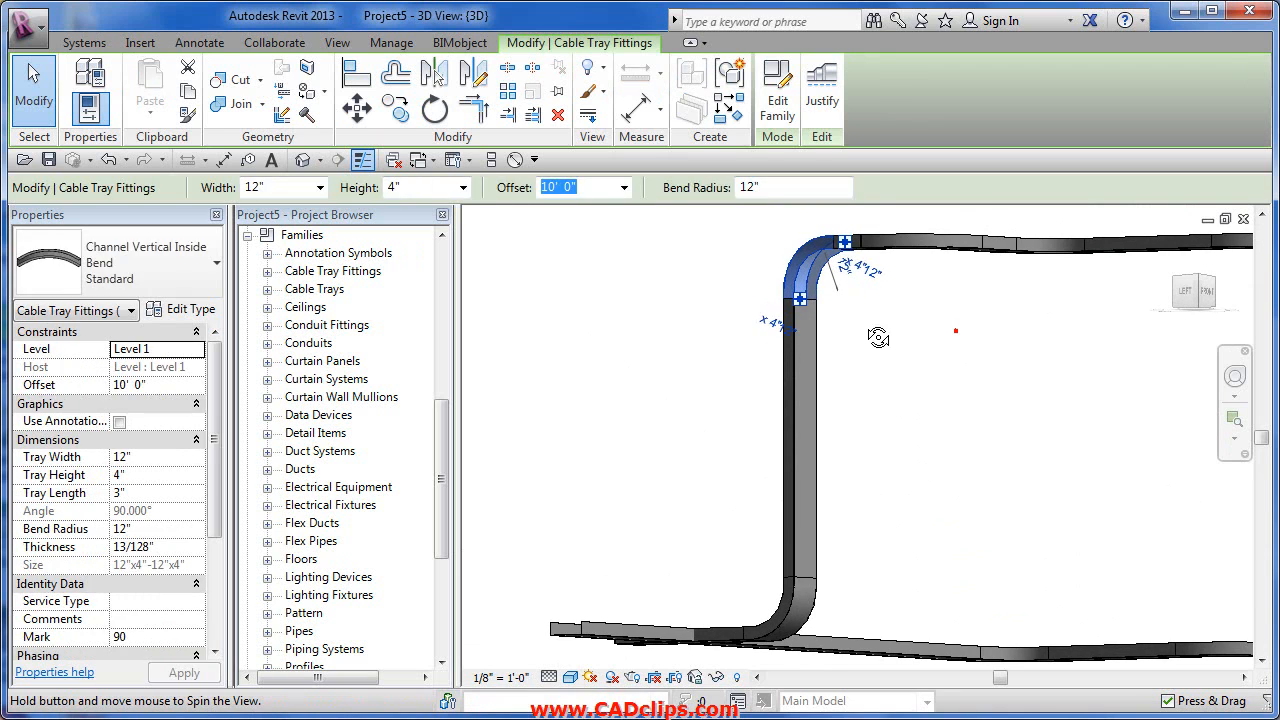
{"action": "left_click", "coordinate": [862, 318]}
{"action": "scroll", "coordinate": [838, 290], "scroll_direction": "up", "scroll_amount": 3}
{"action": "middle_click_drag", "start_coordinate": [838, 290], "coordinate": [749, 423], "text": "shift"}
{"action": "left_click", "coordinate": [740, 412]}
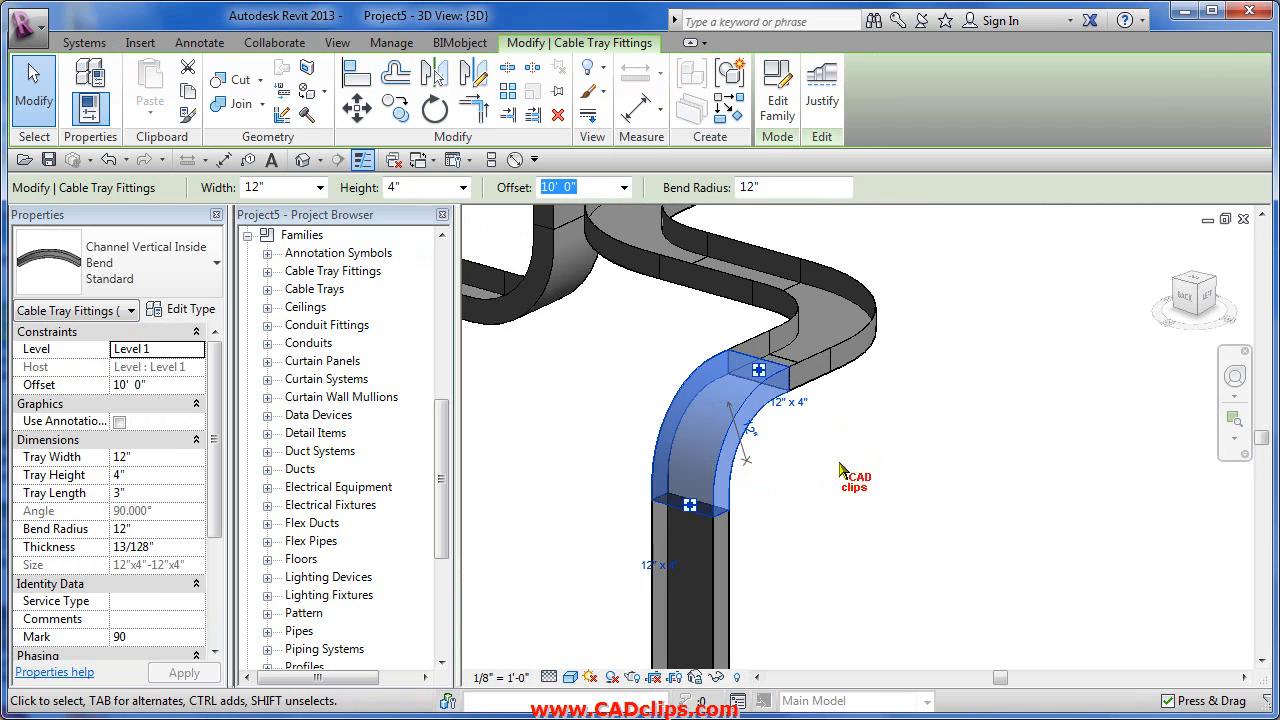
{"action": "middle_click_drag", "start_coordinate": [840, 470], "coordinate": [831, 439], "text": "shift"}
{"action": "left_click", "coordinate": [790, 503]}
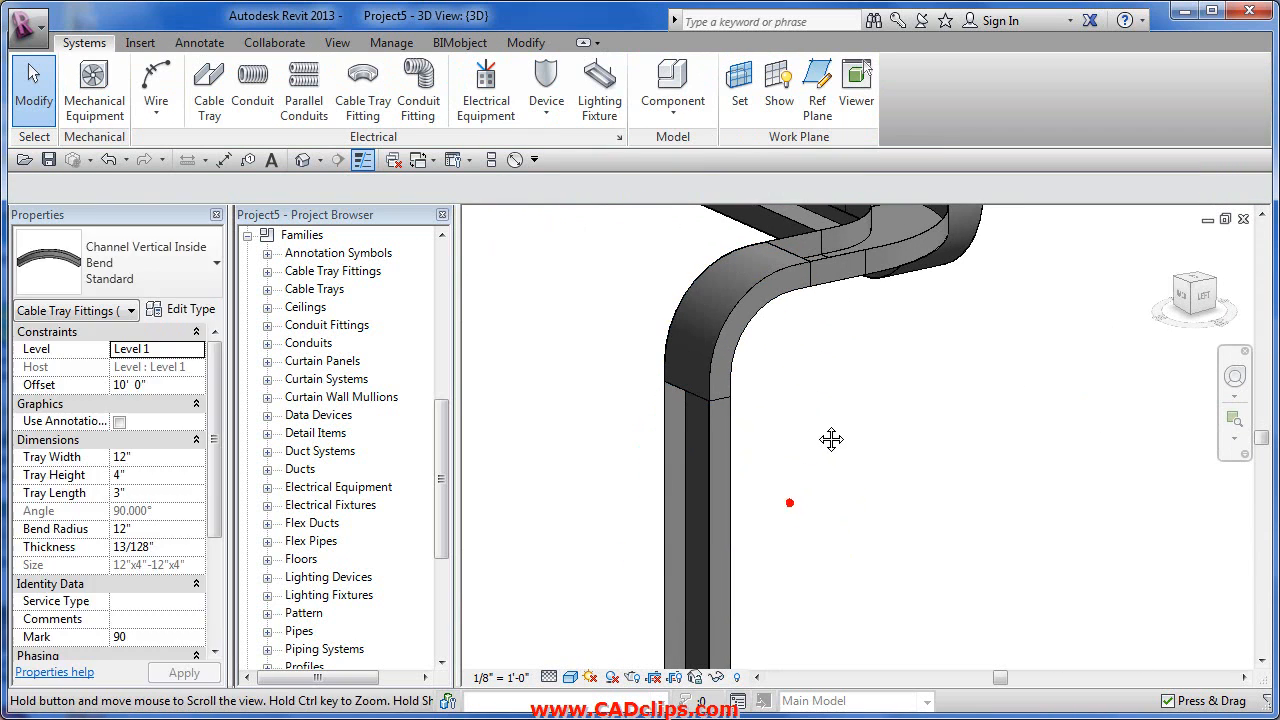
{"action": "scroll", "coordinate": [829, 471], "scroll_direction": "down", "scroll_amount": 8}
{"action": "middle_click_drag", "start_coordinate": [814, 543], "coordinate": [896, 485], "text": "shift"}
{"action": "scroll", "coordinate": [687, 478], "scroll_direction": "up", "scroll_amount": 5}
{"action": "middle_click_drag", "start_coordinate": [690, 476], "coordinate": [793, 467]}
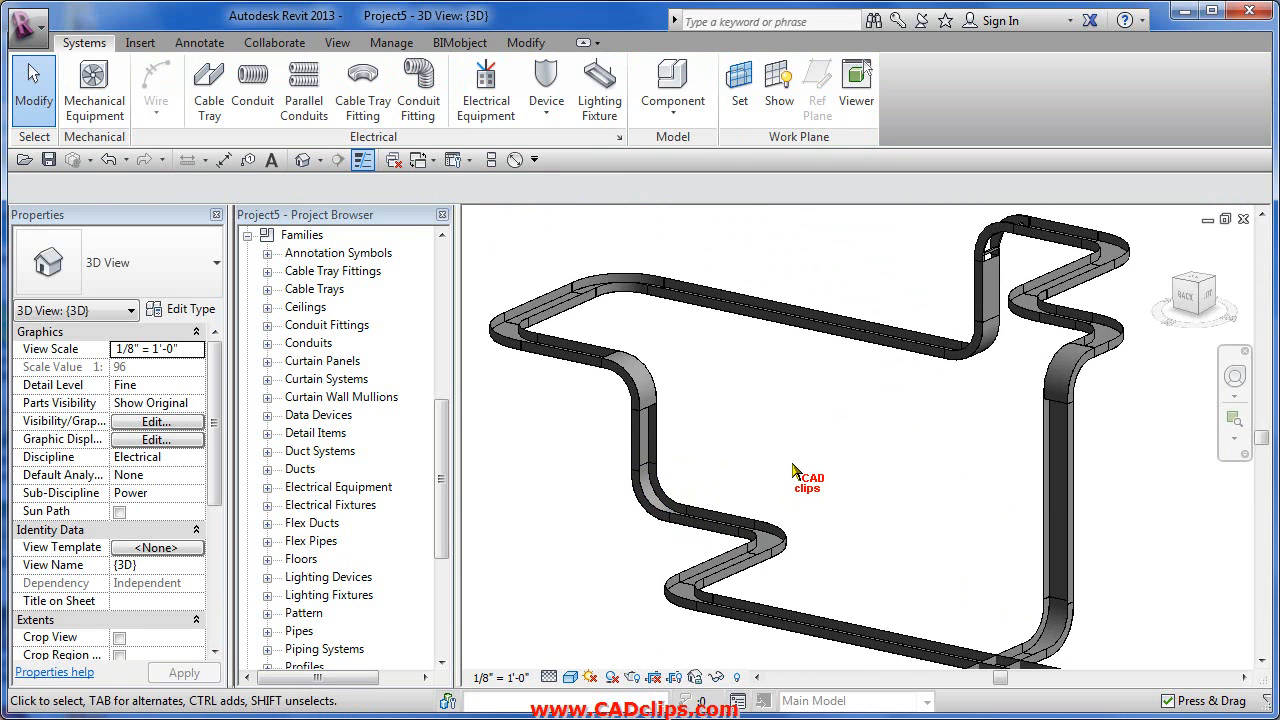